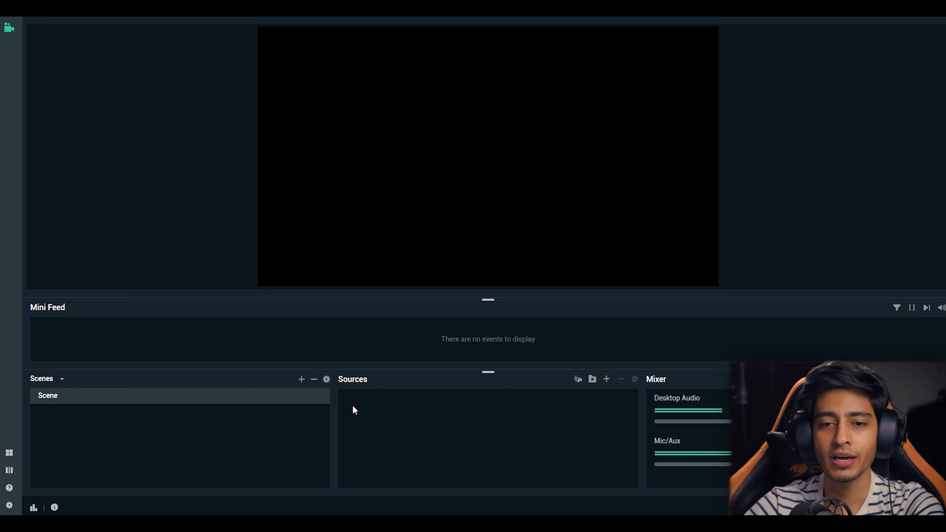
Step: Open the program settings in a maximized window and look through the general options
{"action": "left_click", "coordinate": [10, 506]}
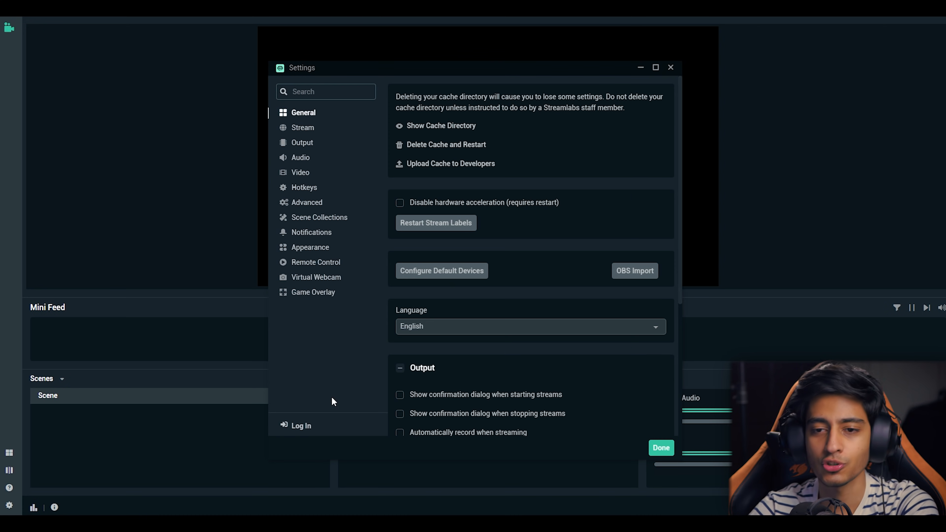
{"action": "left_click", "coordinate": [656, 69]}
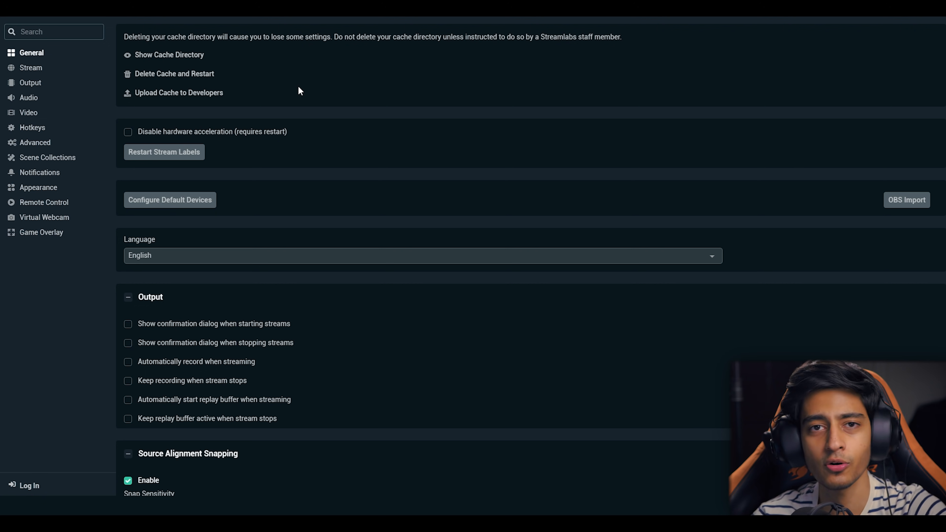
{"action": "scroll", "coordinate": [300, 91], "scroll_direction": "down", "scroll_amount": 2}
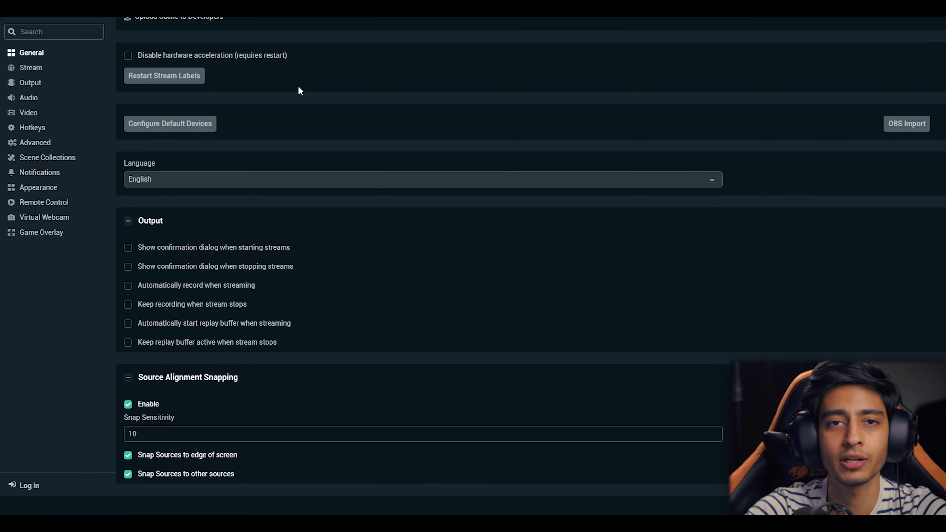
{"action": "scroll", "coordinate": [300, 91], "scroll_direction": "up", "scroll_amount": 2}
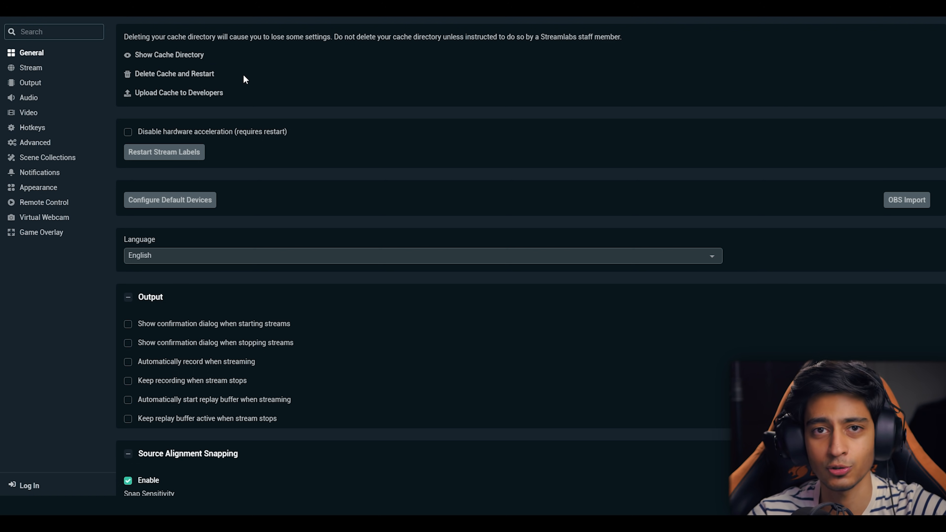
Step: Switch the stream type to Custom Streaming Server and back to Streaming Services, leaving Twitch as the service
{"action": "left_click", "coordinate": [37, 70]}
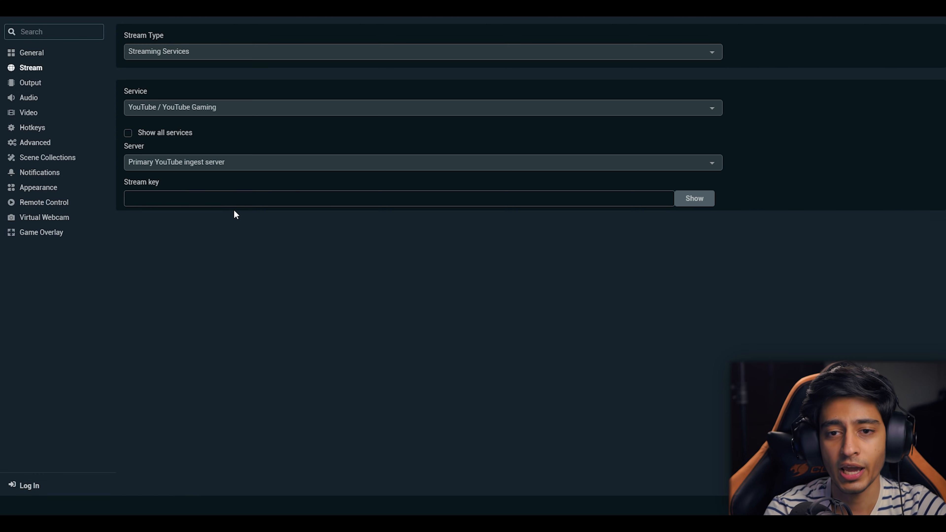
{"action": "left_click", "coordinate": [235, 52]}
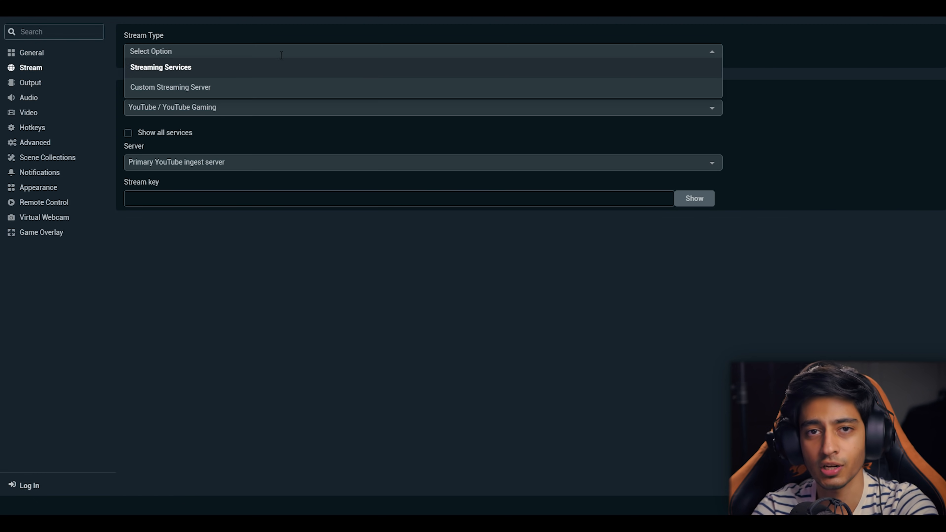
{"action": "left_click", "coordinate": [229, 87]}
{"action": "left_click", "coordinate": [217, 56]}
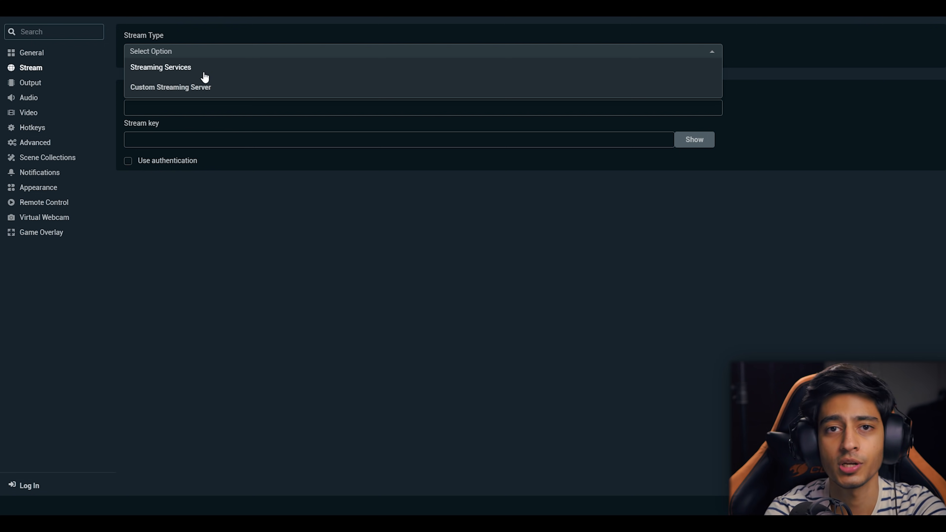
{"action": "left_click", "coordinate": [192, 73]}
{"action": "left_click", "coordinate": [186, 107]}
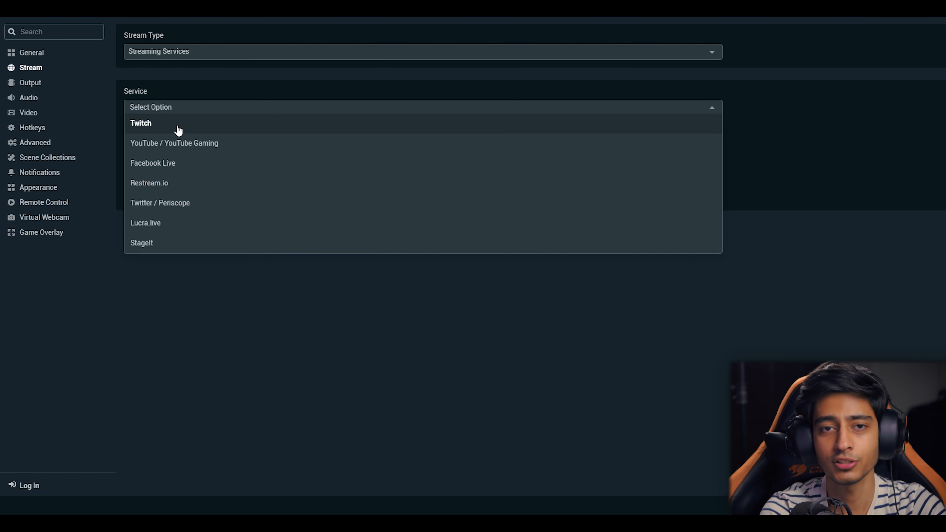
{"action": "left_click", "coordinate": [204, 278]}
Step: Enter a sample stream key for the Twitch service and clear the stream key field again
{"action": "left_click", "coordinate": [194, 197]}
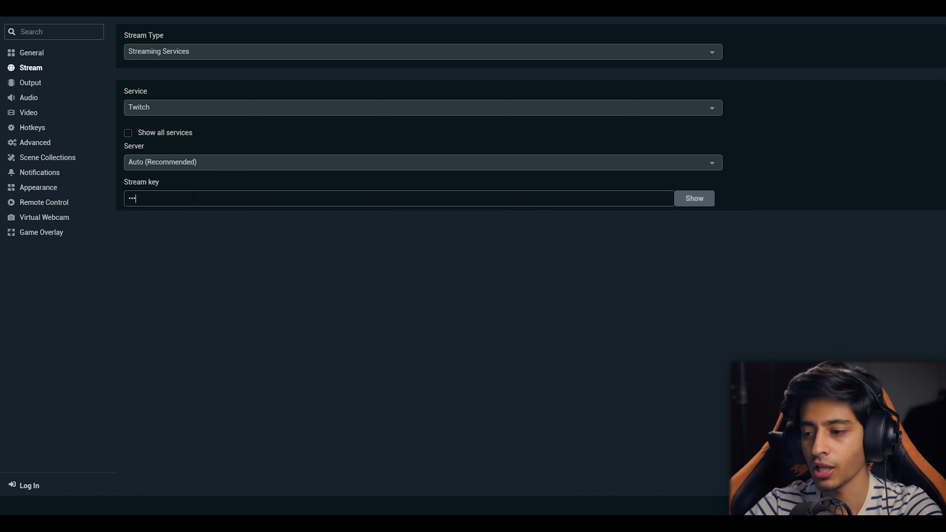
{"action": "type", "text": "••••••••••••"}
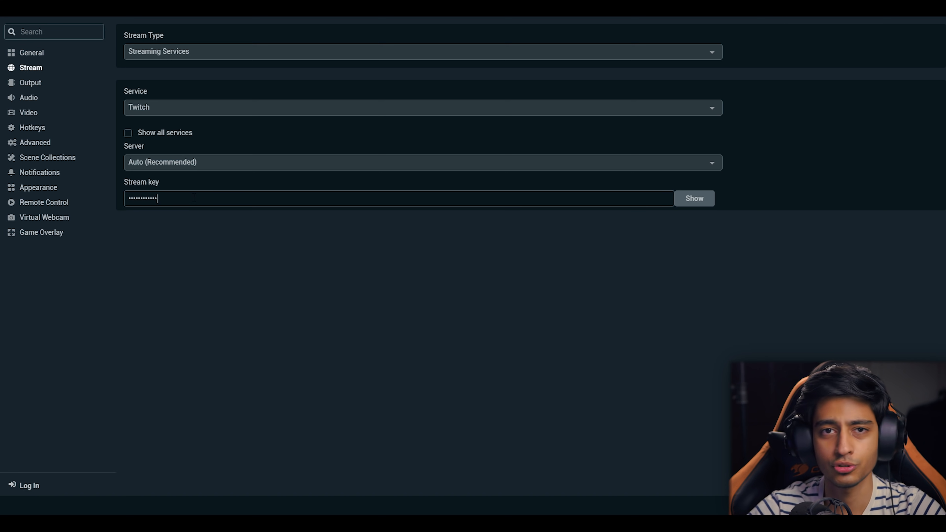
{"action": "type", "text": "••••••••"}
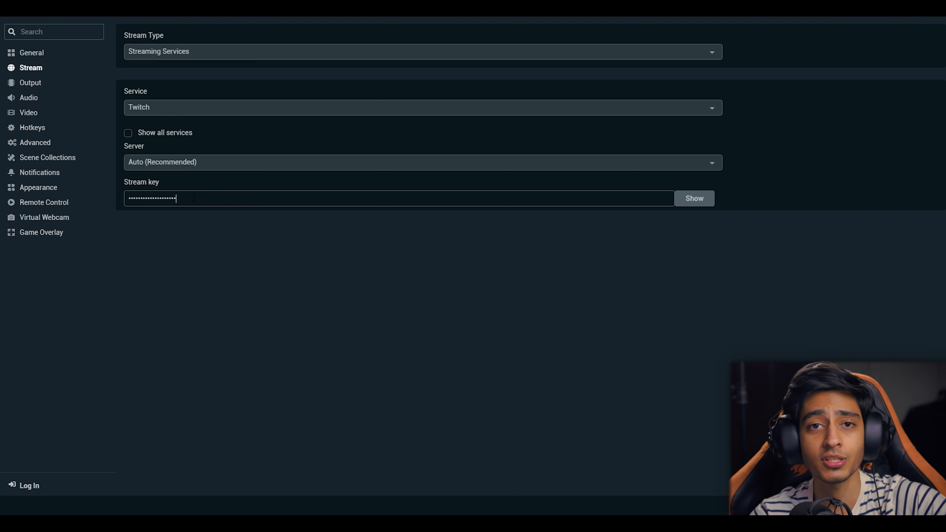
{"action": "key", "text": "ctrl+a"}
{"action": "key", "text": "BackSpace"}
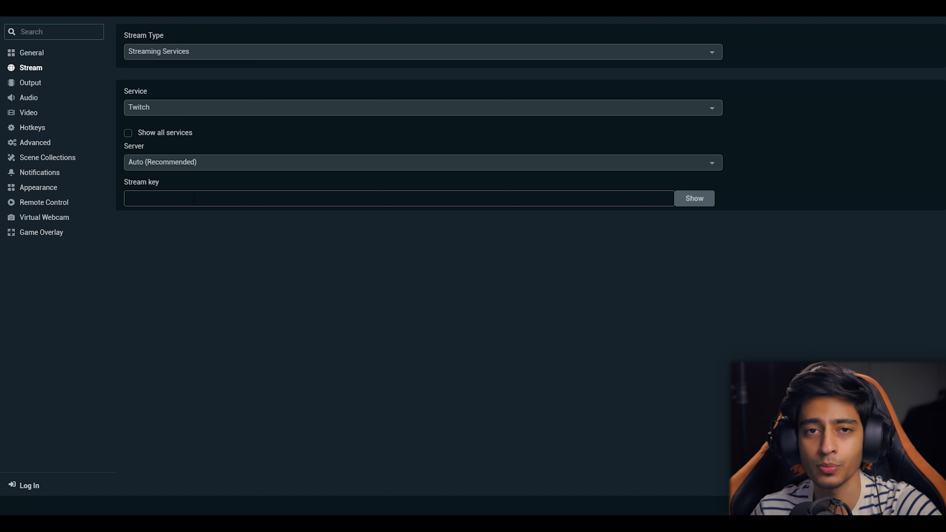
Step: In the audio settings, choose Default for Desktop Audio Device 1, Disabled for Desktop Audio Device 2 and Default for Mic/Auxiliary Device 1
{"action": "left_click", "coordinate": [37, 85]}
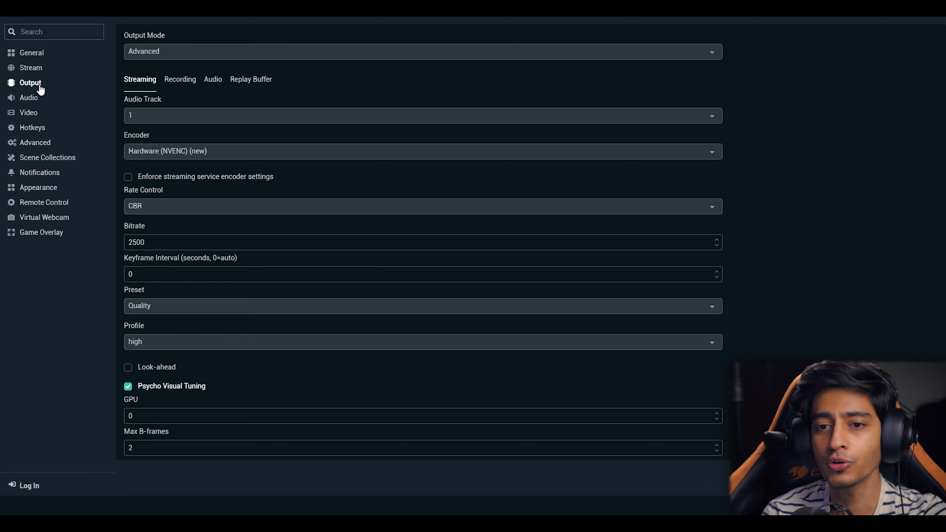
{"action": "left_click", "coordinate": [35, 114]}
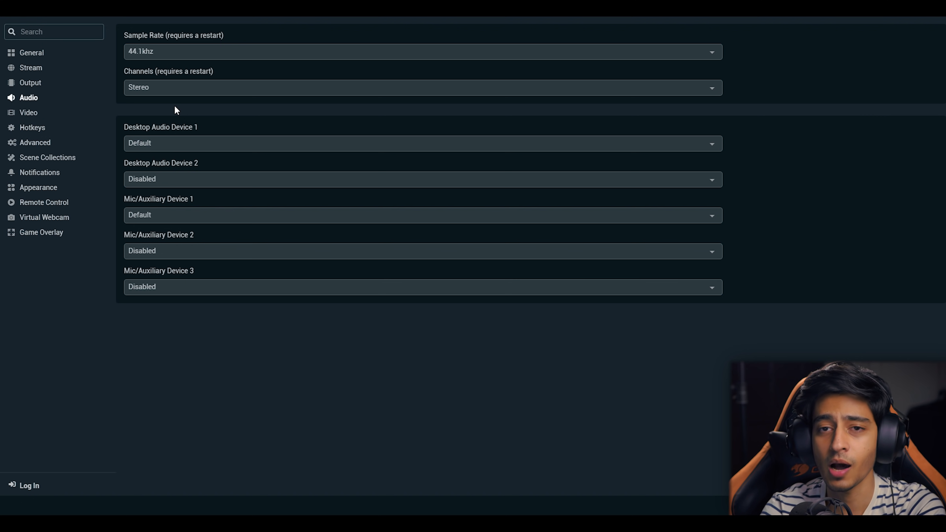
{"action": "left_click", "coordinate": [175, 143]}
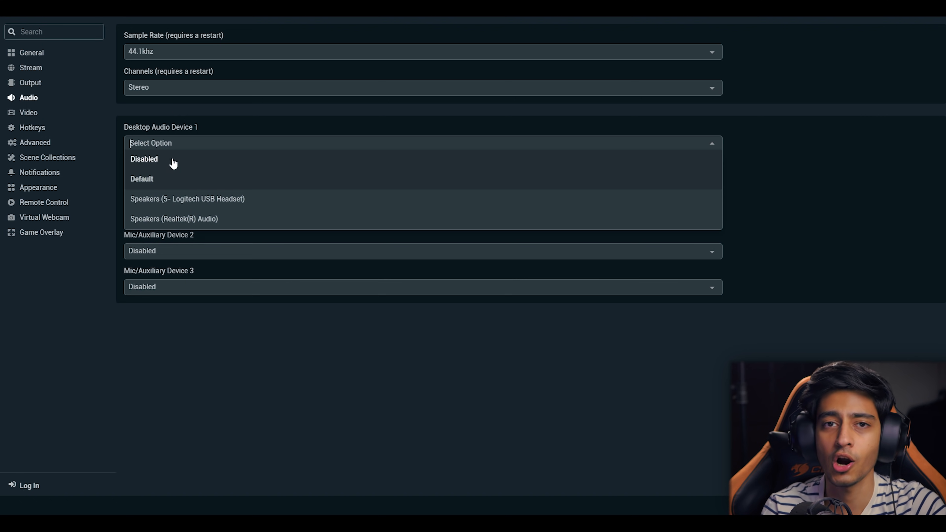
{"action": "left_click", "coordinate": [171, 179]}
{"action": "left_click", "coordinate": [179, 178]}
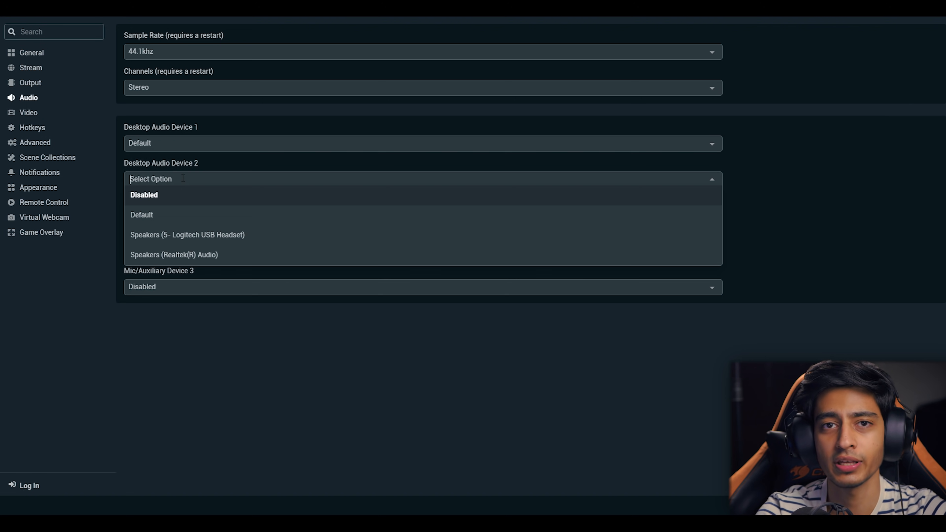
{"action": "left_click", "coordinate": [180, 200]}
{"action": "left_click", "coordinate": [212, 214]}
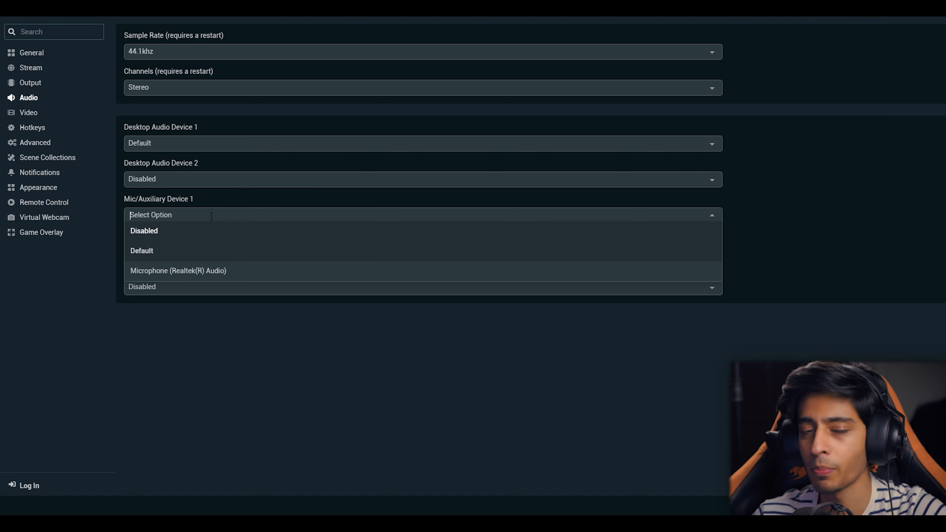
{"action": "left_click", "coordinate": [187, 257]}
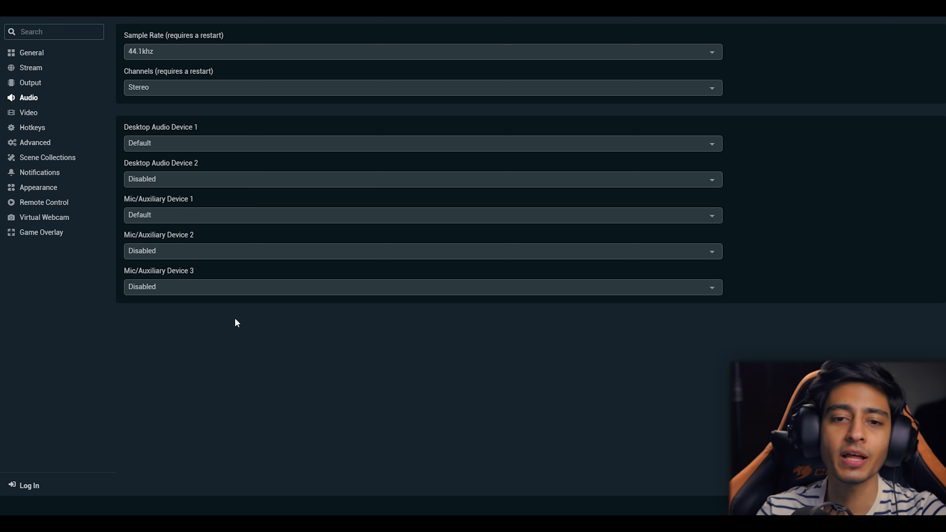
Step: Examine the hotkeys available for streaming and recording, the scene and the desktop audio source
{"action": "left_click", "coordinate": [32, 126]}
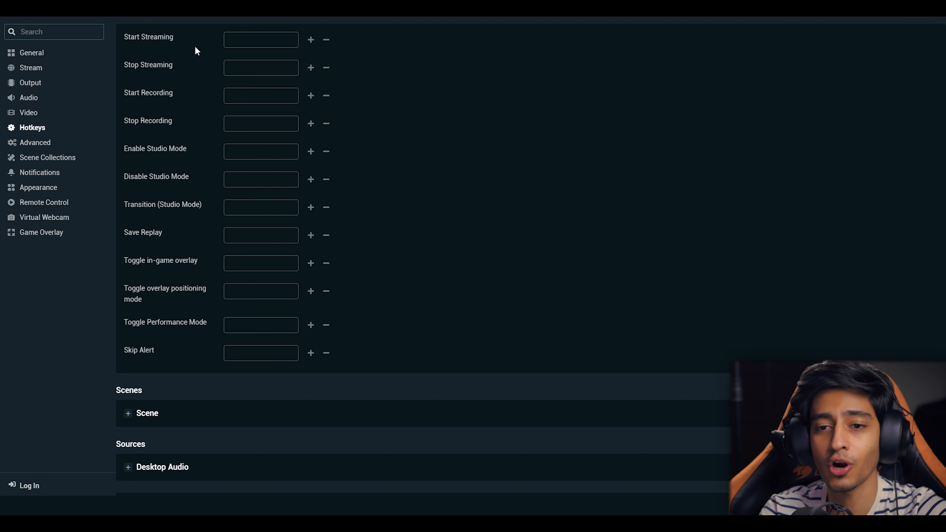
{"action": "scroll", "coordinate": [195, 47], "scroll_direction": "down", "scroll_amount": 1}
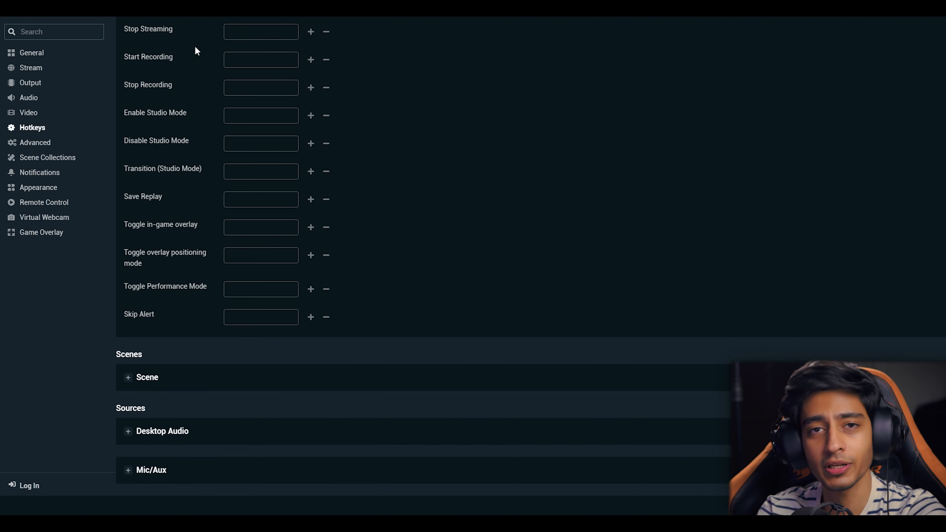
{"action": "left_click", "coordinate": [158, 369]}
{"action": "scroll", "coordinate": [168, 371], "scroll_direction": "down", "scroll_amount": 1}
{"action": "left_click", "coordinate": [154, 350]}
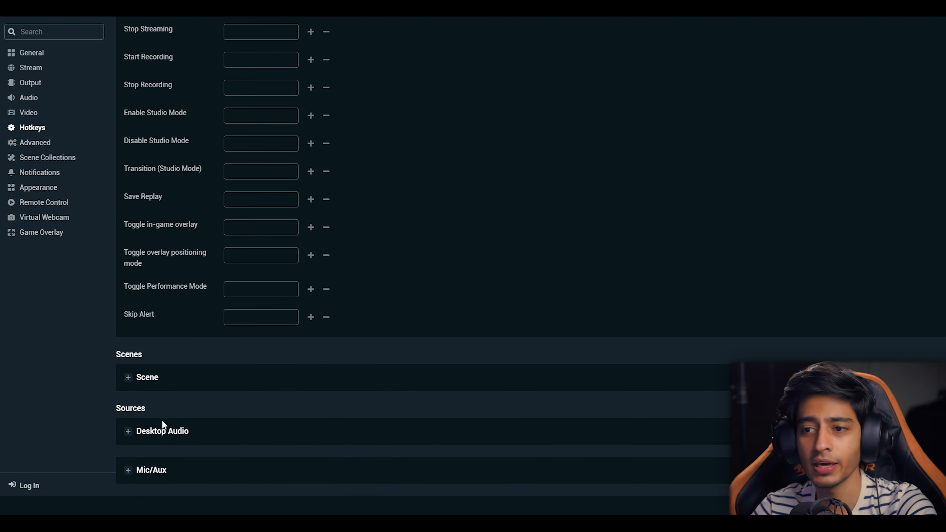
{"action": "left_click", "coordinate": [165, 440]}
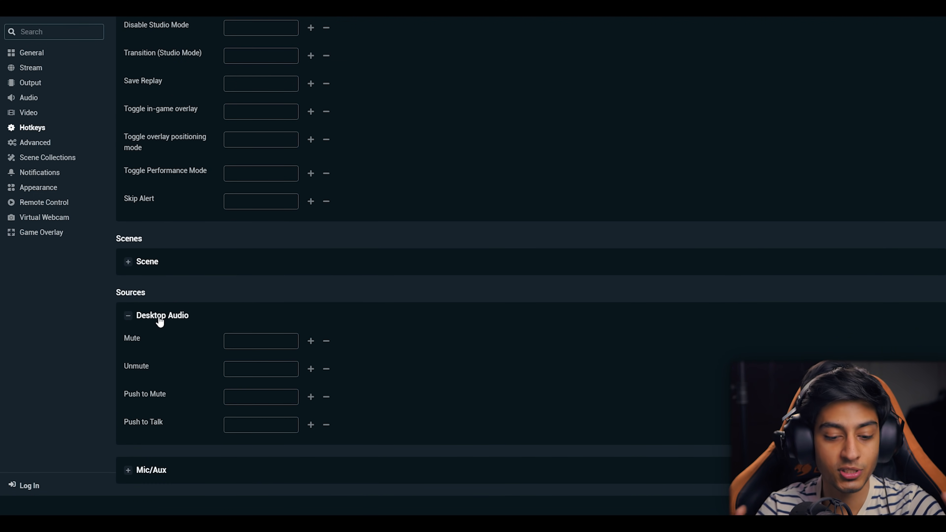
{"action": "left_click", "coordinate": [160, 319]}
Step: Assign numpad 0 as the mute hotkey for the Mic/Aux source
{"action": "left_click", "coordinate": [149, 470]}
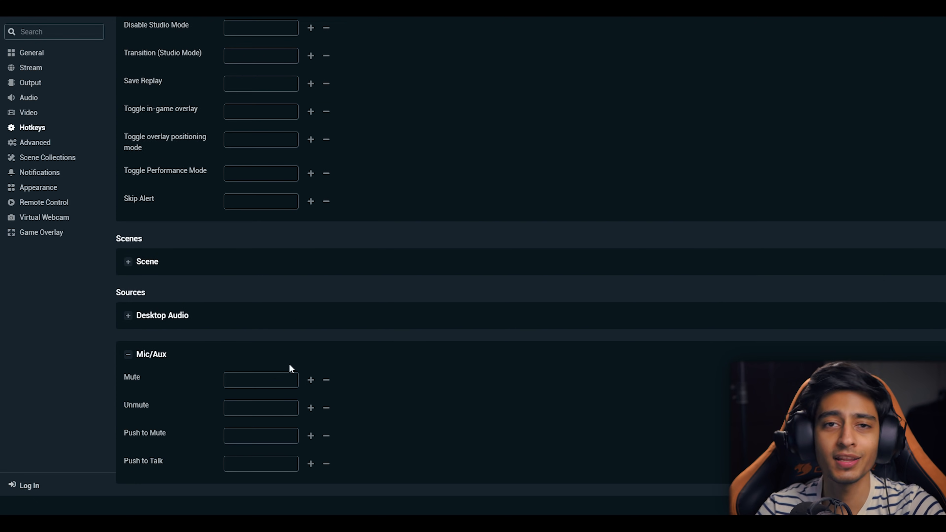
{"action": "left_click", "coordinate": [274, 382]}
{"action": "key", "text": "KP_0"}
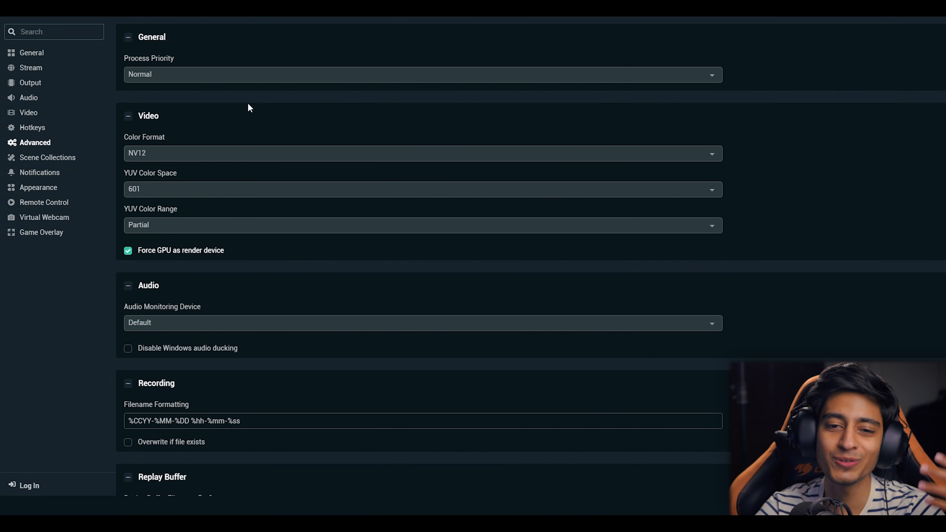
Step: In the advanced settings, set the process priority to Above Normal and choose NV12 as the color format
{"action": "left_click", "coordinate": [209, 74]}
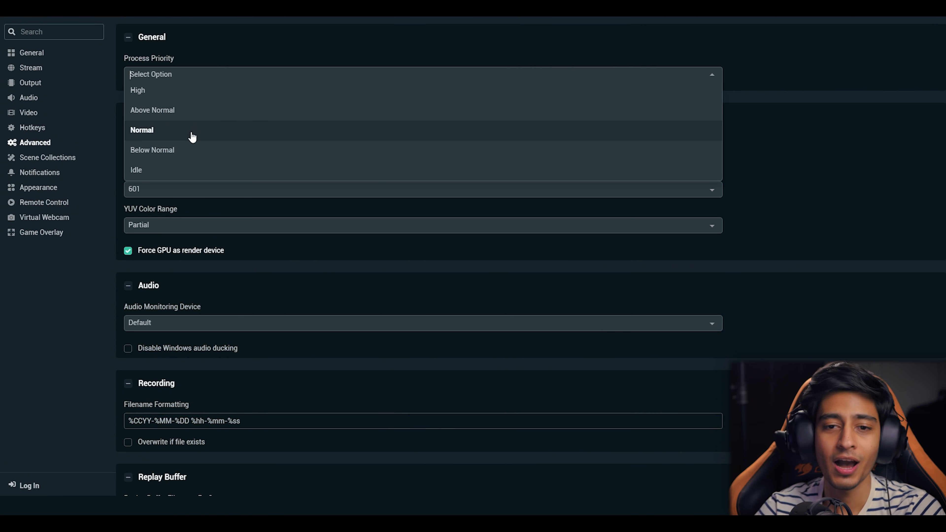
{"action": "left_click", "coordinate": [174, 110]}
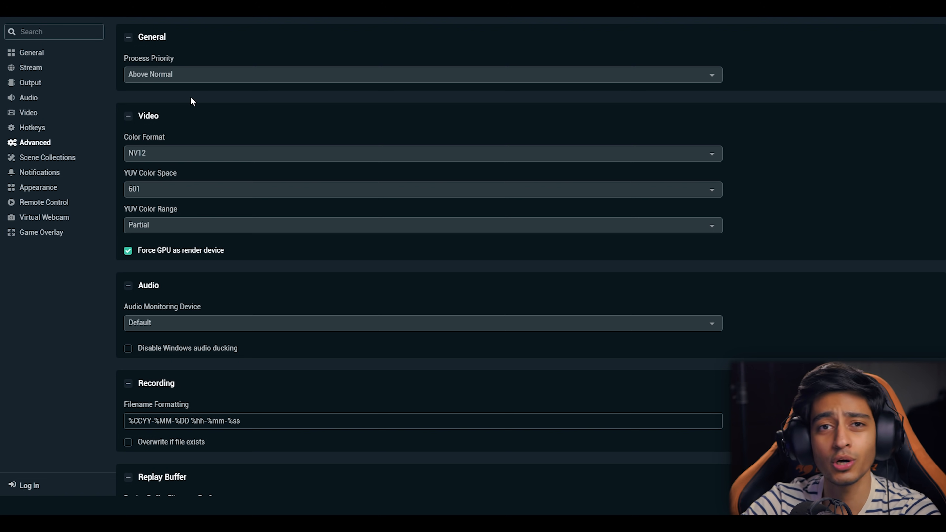
{"action": "left_click", "coordinate": [353, 156]}
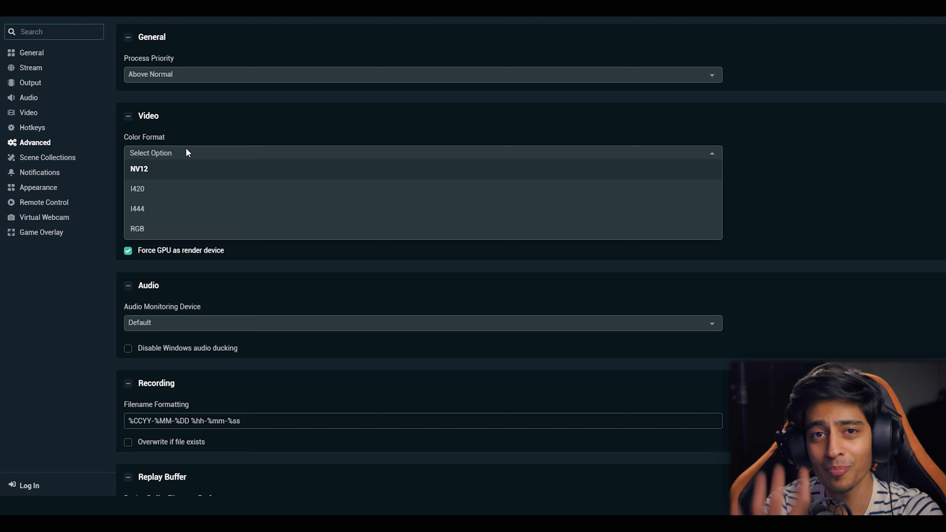
{"action": "left_click", "coordinate": [194, 153]}
{"action": "left_click", "coordinate": [203, 155]}
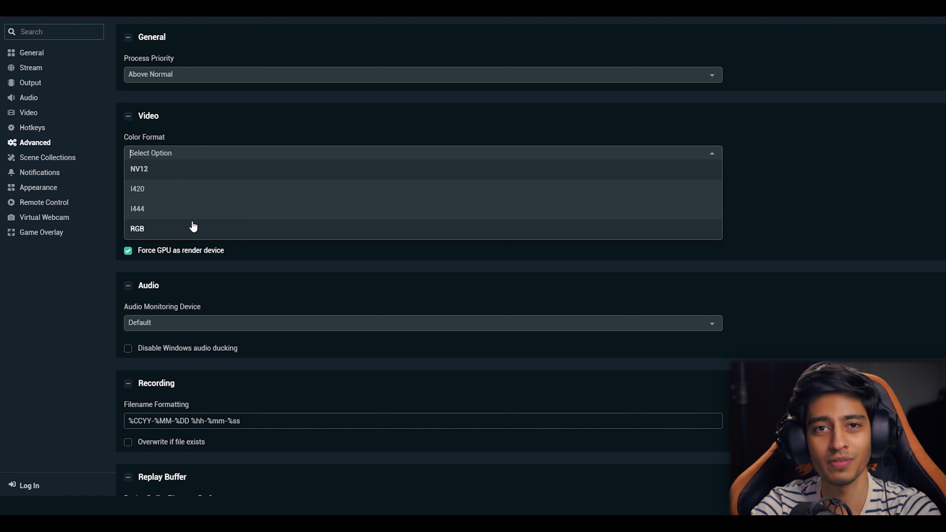
{"action": "left_click", "coordinate": [195, 173]}
Step: Set the YUV color space to 709 and choose Partial as the YUV color range
{"action": "left_click", "coordinate": [199, 189]}
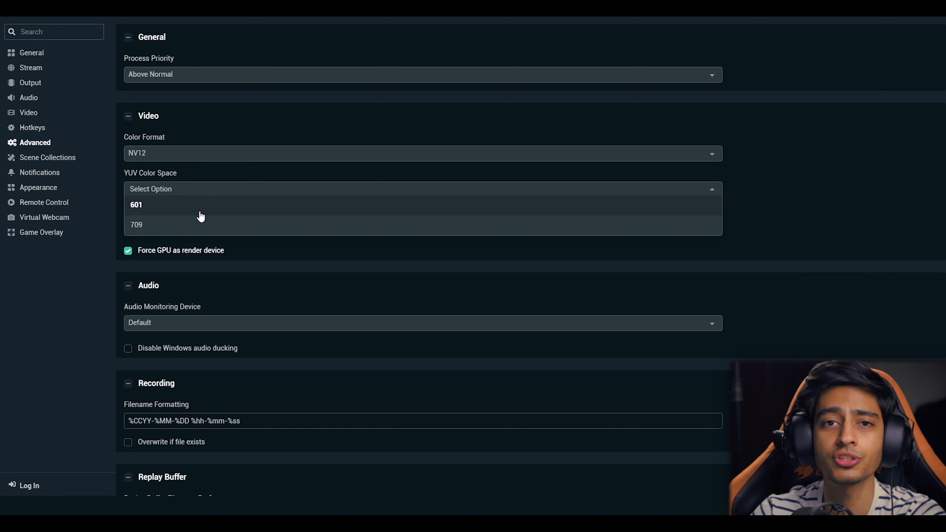
{"action": "left_click", "coordinate": [195, 229]}
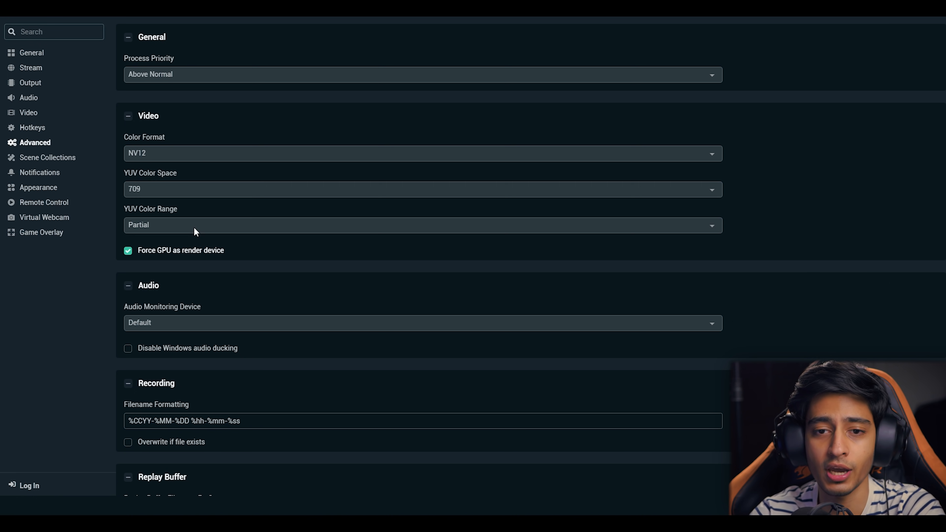
{"action": "left_click", "coordinate": [262, 228]}
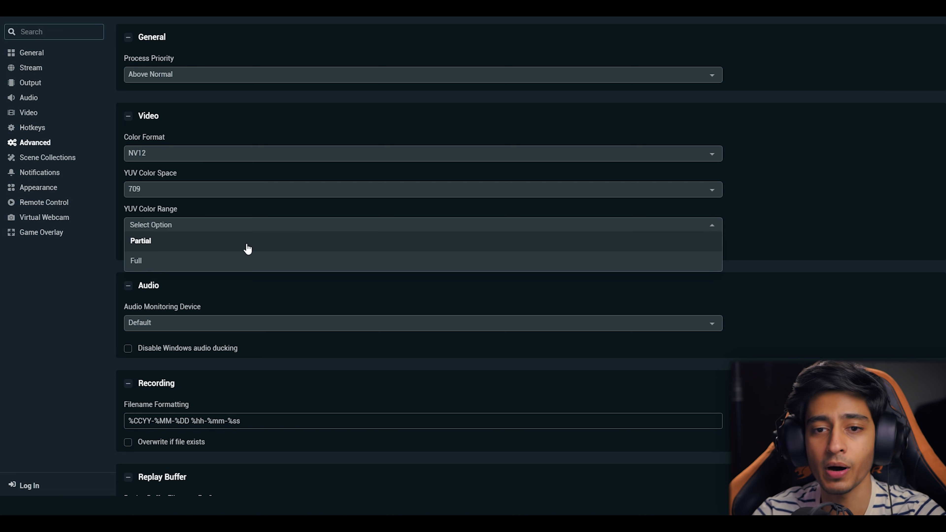
{"action": "left_click", "coordinate": [235, 241]}
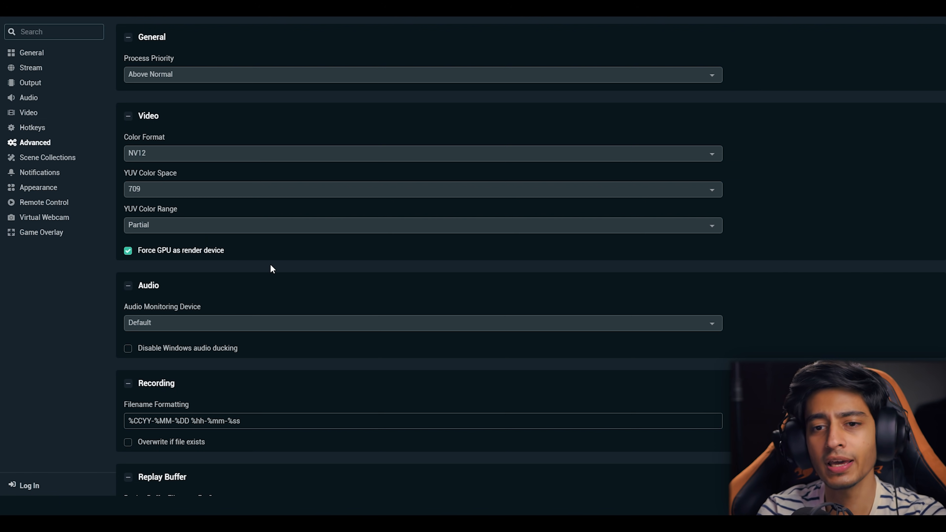
Step: Clear the stream delay duration and review the automatic reconnect and network options
{"action": "scroll", "coordinate": [272, 269], "scroll_direction": "down", "scroll_amount": 5}
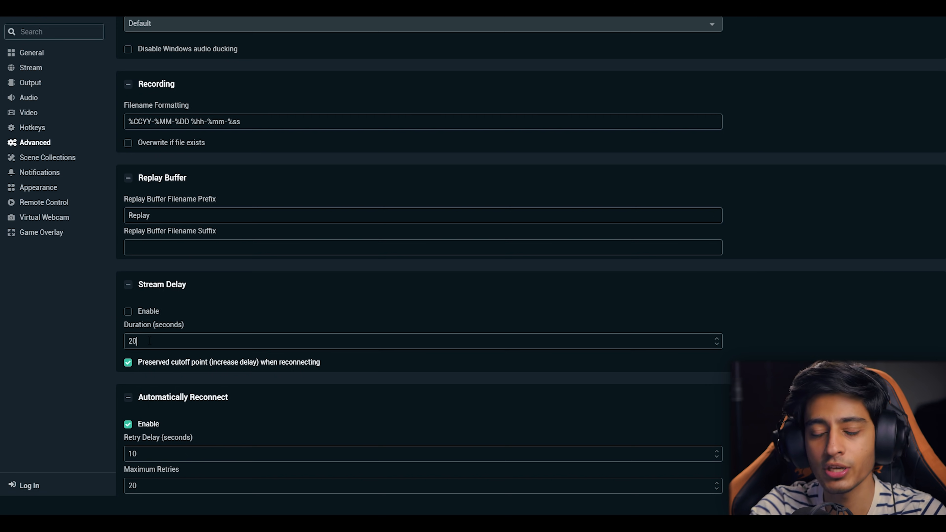
{"action": "left_click_drag", "start_coordinate": [157, 342], "coordinate": [102, 341]}
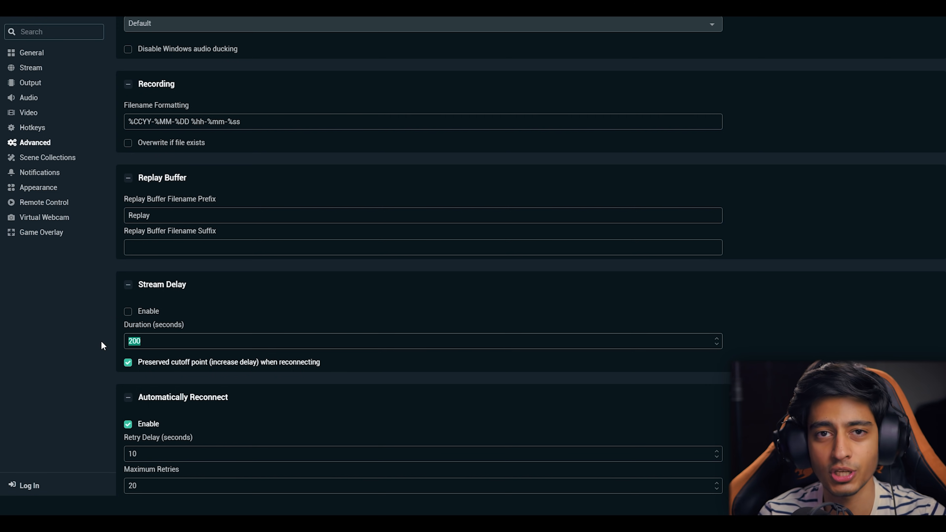
{"action": "key", "text": "BackSpace"}
{"action": "scroll", "coordinate": [265, 390], "scroll_direction": "down", "scroll_amount": 3}
{"action": "scroll", "coordinate": [266, 392], "scroll_direction": "down", "scroll_amount": 3}
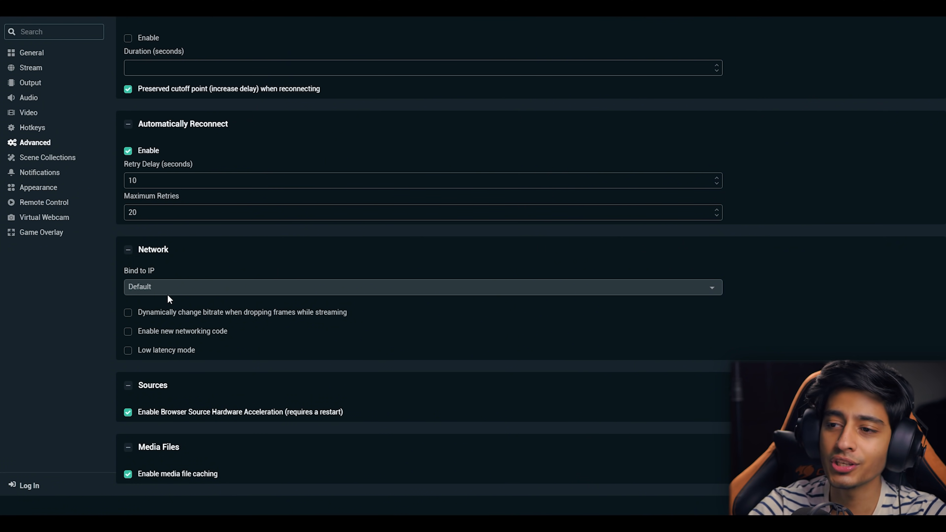
Step: Try both Ethernet addresses in the network's Bind to IP option and restore it to Default
{"action": "left_click", "coordinate": [169, 292]}
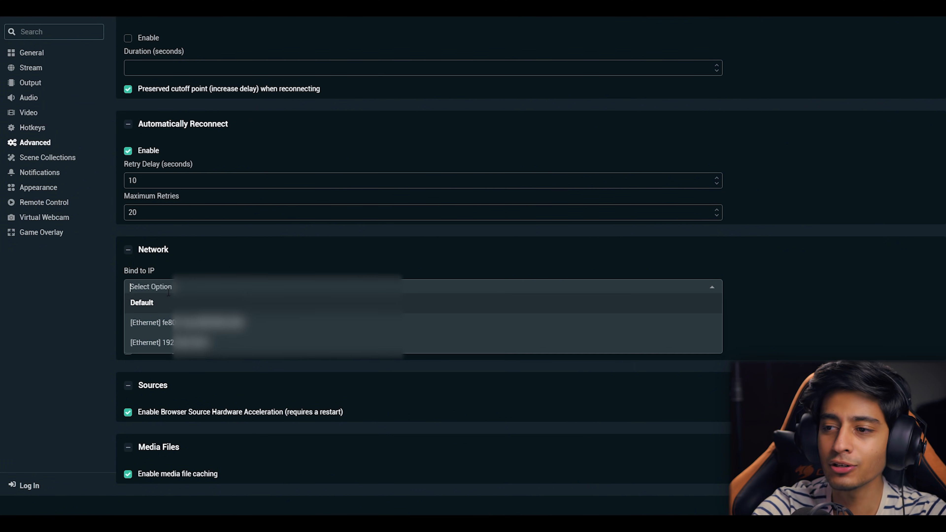
{"action": "left_click", "coordinate": [176, 305]}
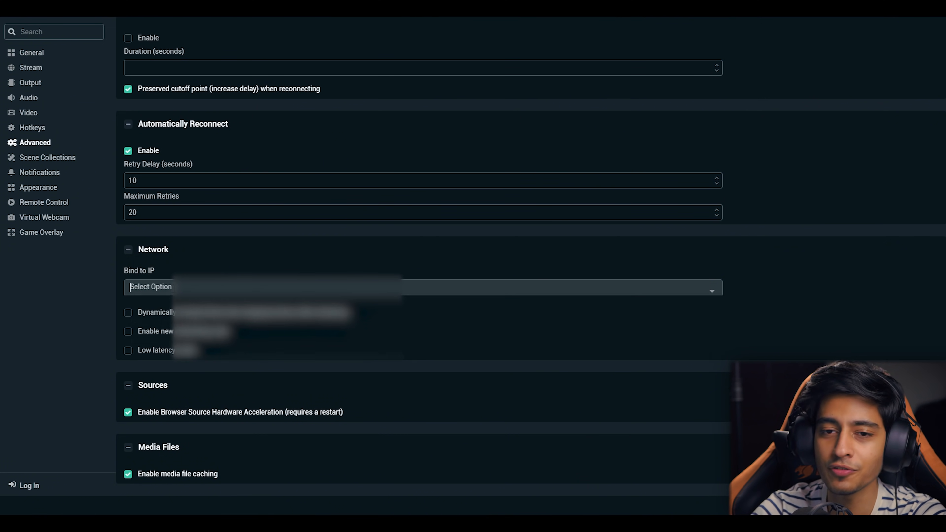
{"action": "left_click", "coordinate": [182, 293]}
{"action": "left_click", "coordinate": [180, 345]}
{"action": "left_click", "coordinate": [186, 292]}
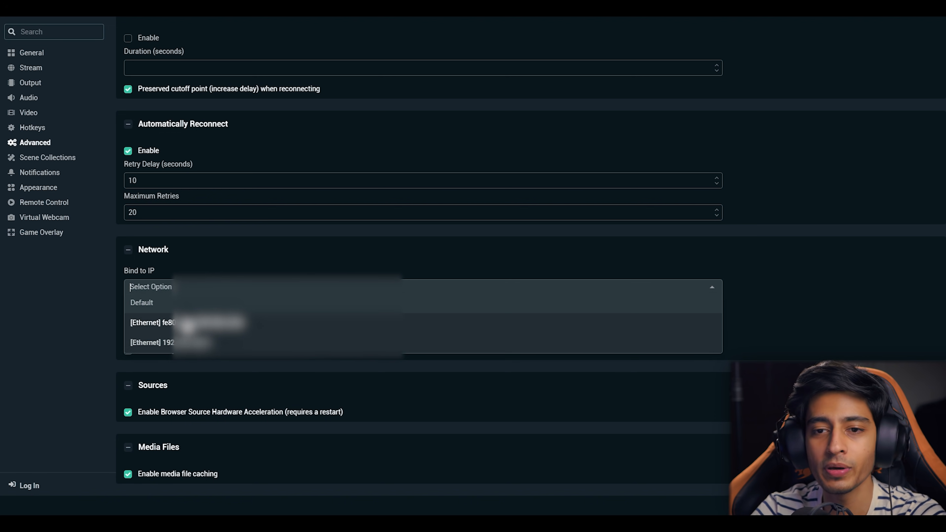
{"action": "left_click", "coordinate": [187, 324]}
{"action": "left_click", "coordinate": [183, 293]}
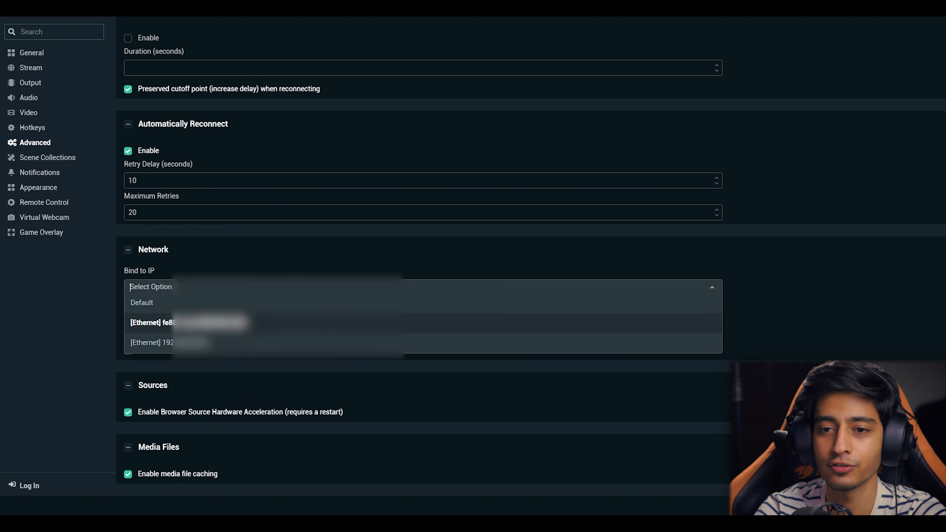
{"action": "left_click", "coordinate": [181, 303]}
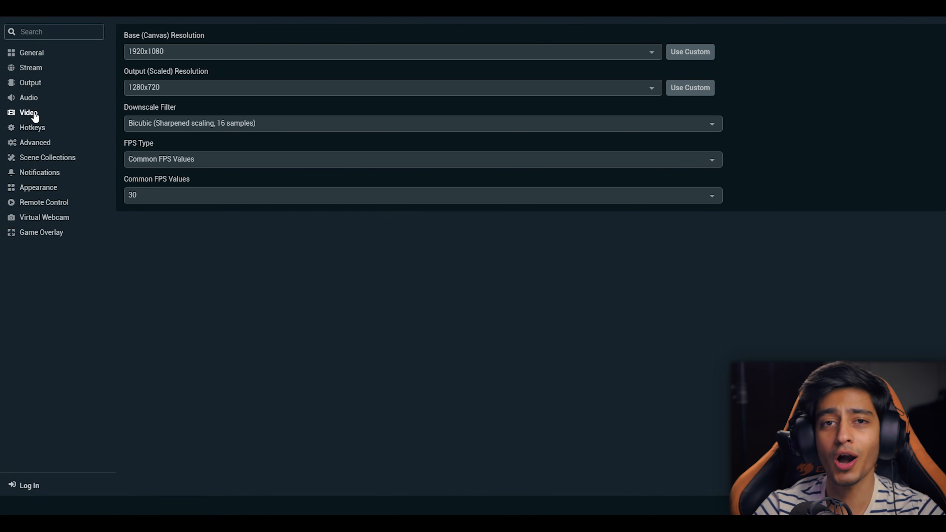
Step: In the video settings, choose 1920x1080 for both the base canvas resolution and the output scaled resolution
{"action": "left_click", "coordinate": [178, 51]}
{"action": "left_click", "coordinate": [173, 51]}
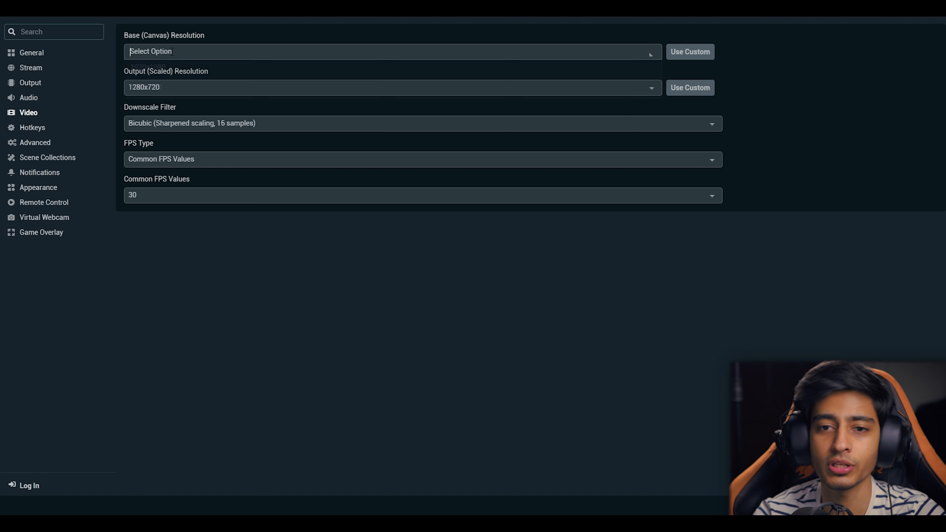
{"action": "left_click", "coordinate": [172, 51]}
{"action": "left_click", "coordinate": [169, 68]}
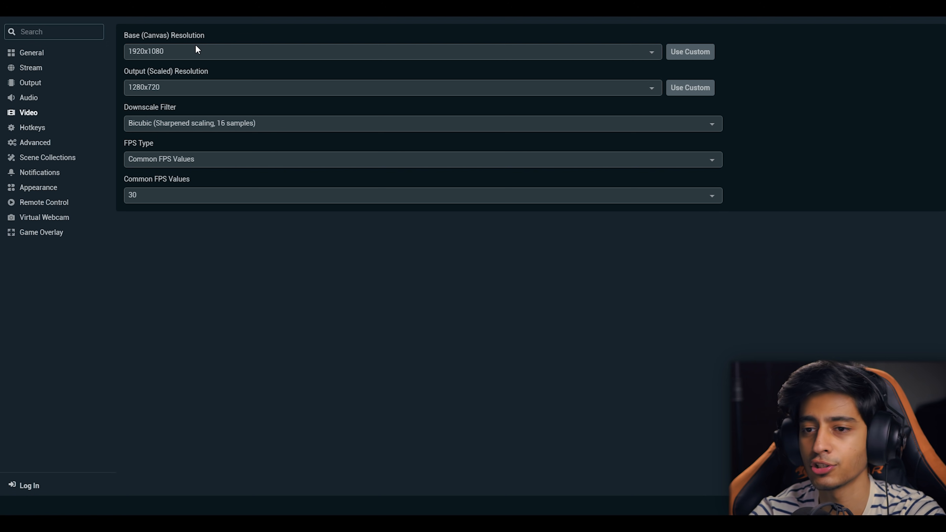
{"action": "left_click", "coordinate": [194, 89]}
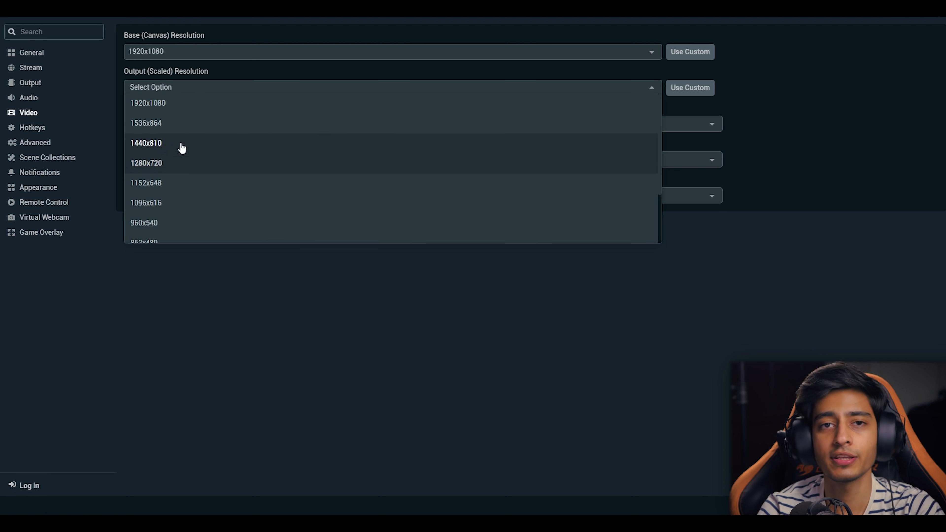
{"action": "left_click", "coordinate": [171, 106]}
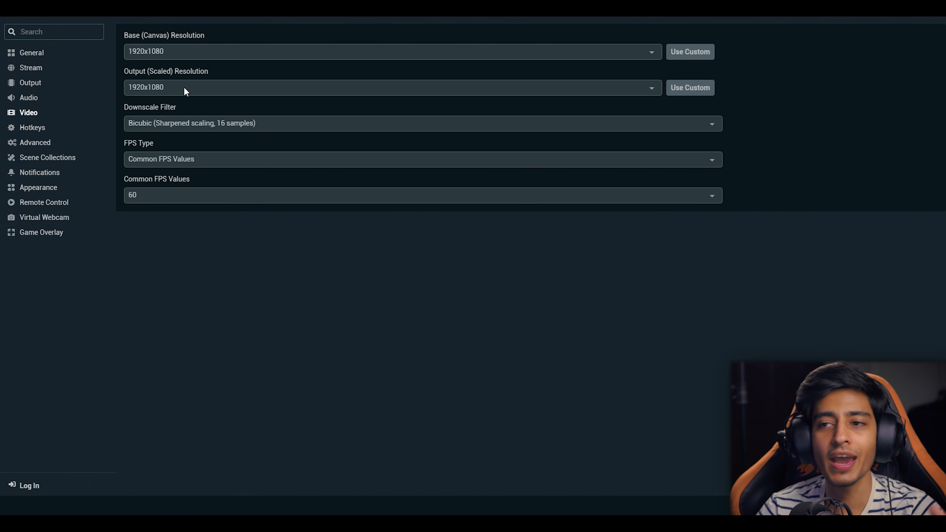
Step: Try 1280x720 as the output scaled resolution and return it to 1920x1080
{"action": "left_click", "coordinate": [184, 87]}
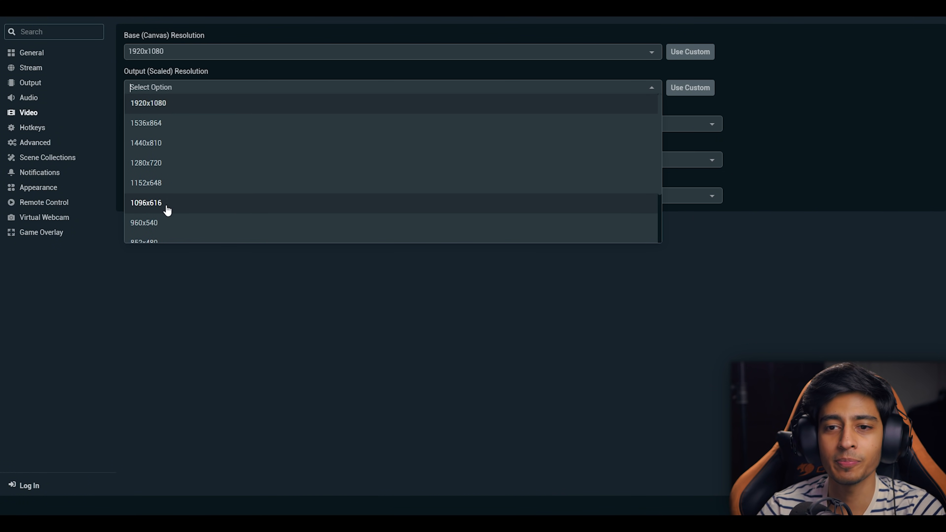
{"action": "left_click", "coordinate": [163, 166]}
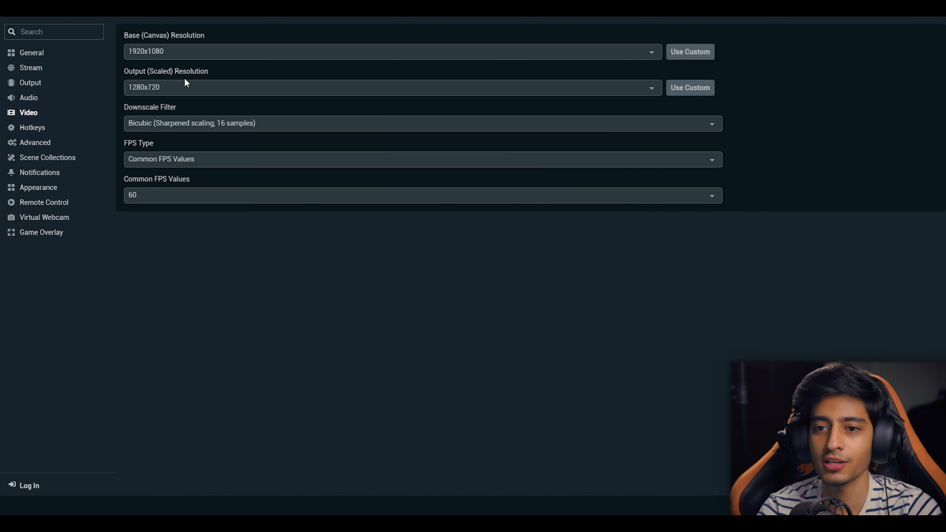
{"action": "left_click", "coordinate": [164, 88]}
{"action": "left_click", "coordinate": [163, 108]}
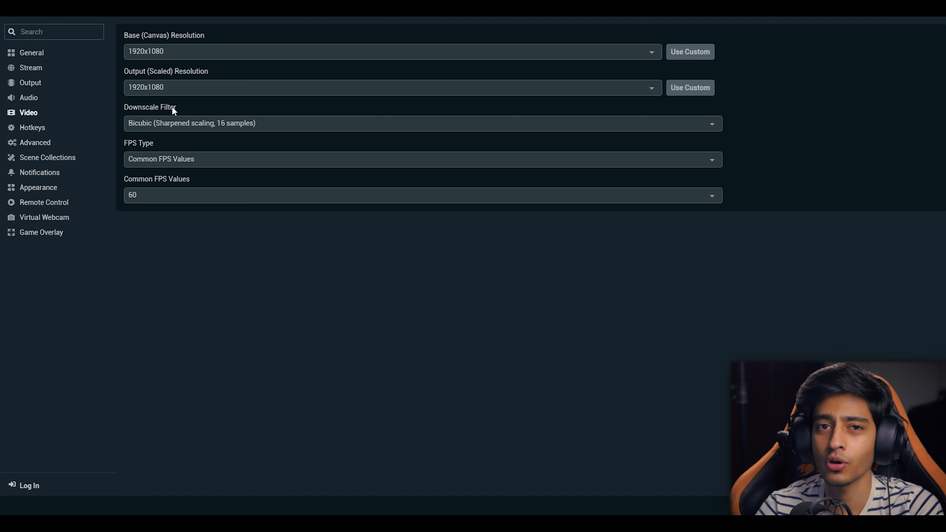
Step: Choose Bicubic (Sharpened scaling, 16 samples) as the downscale filter and Common FPS Values as the FPS type
{"action": "left_click", "coordinate": [261, 123]}
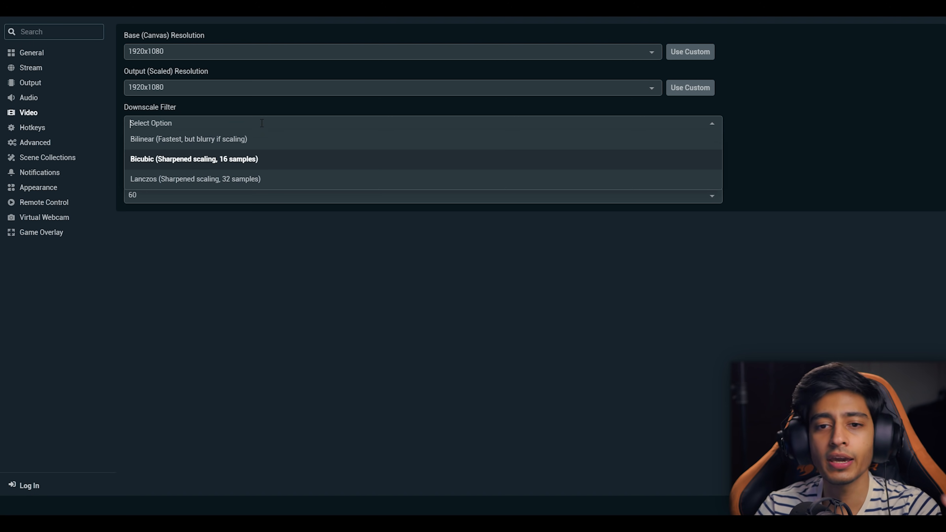
{"action": "left_click", "coordinate": [250, 160]}
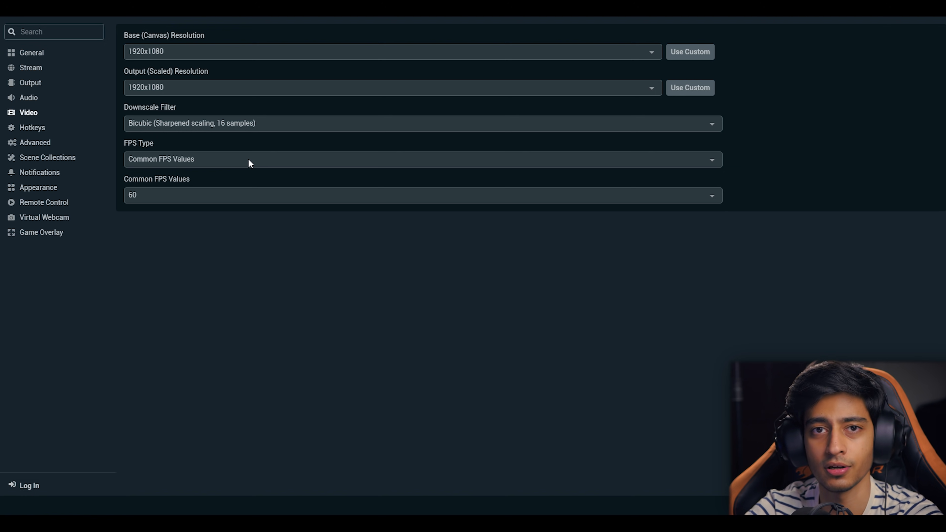
{"action": "left_click", "coordinate": [249, 161]}
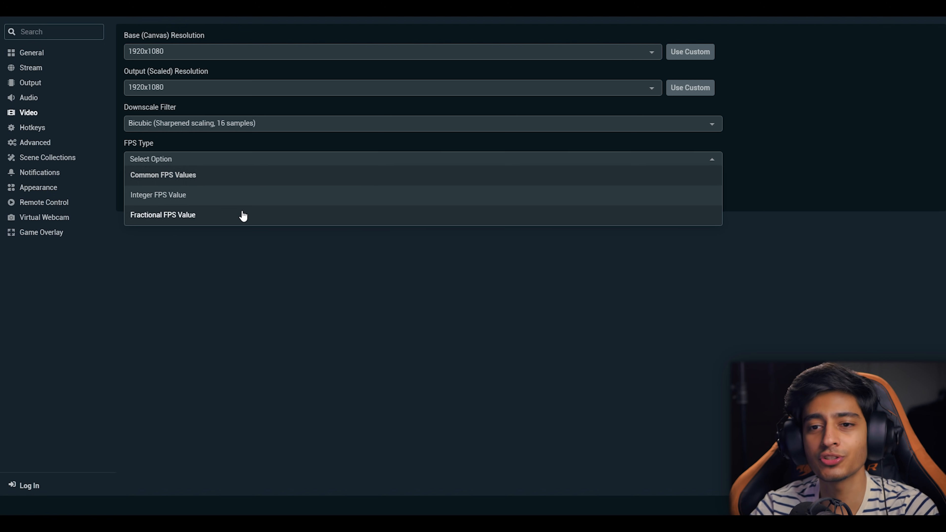
{"action": "left_click", "coordinate": [240, 177]}
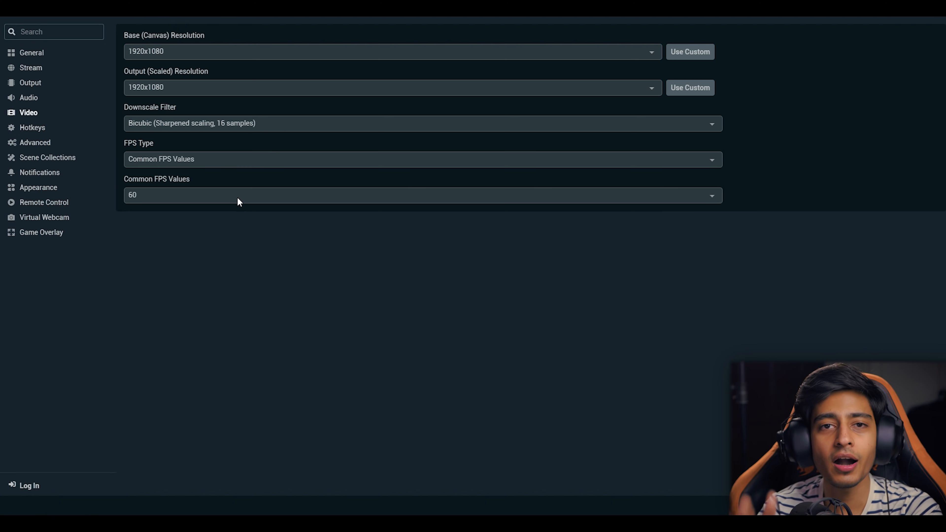
Step: Try 30 as the common FPS value and return it to 60
{"action": "left_click", "coordinate": [239, 199]}
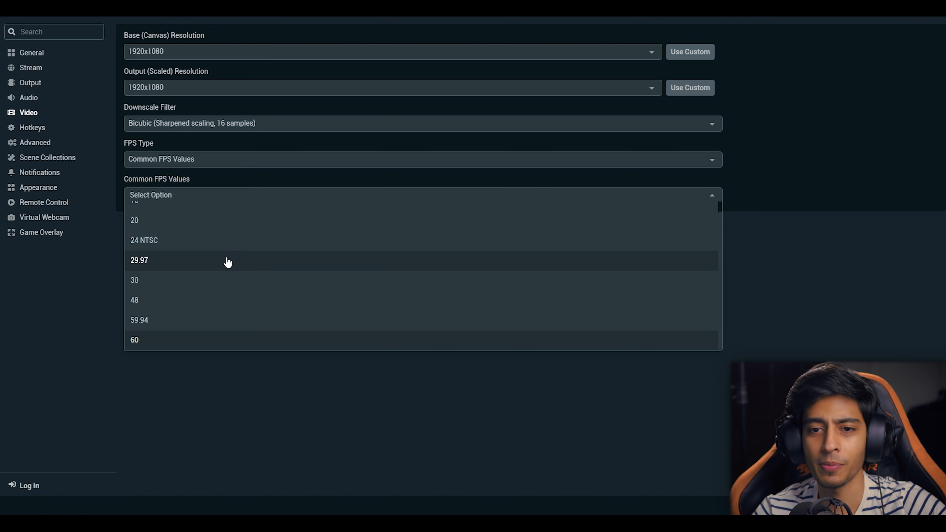
{"action": "scroll", "coordinate": [226, 262], "scroll_direction": "up", "scroll_amount": 1}
{"action": "scroll", "coordinate": [226, 262], "scroll_direction": "down", "scroll_amount": 1}
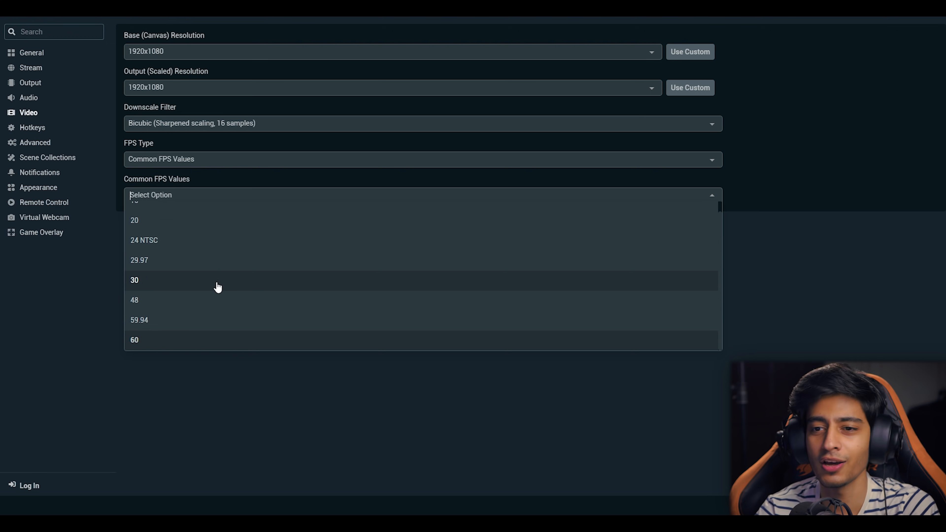
{"action": "left_click", "coordinate": [216, 285]}
{"action": "left_click", "coordinate": [188, 201]}
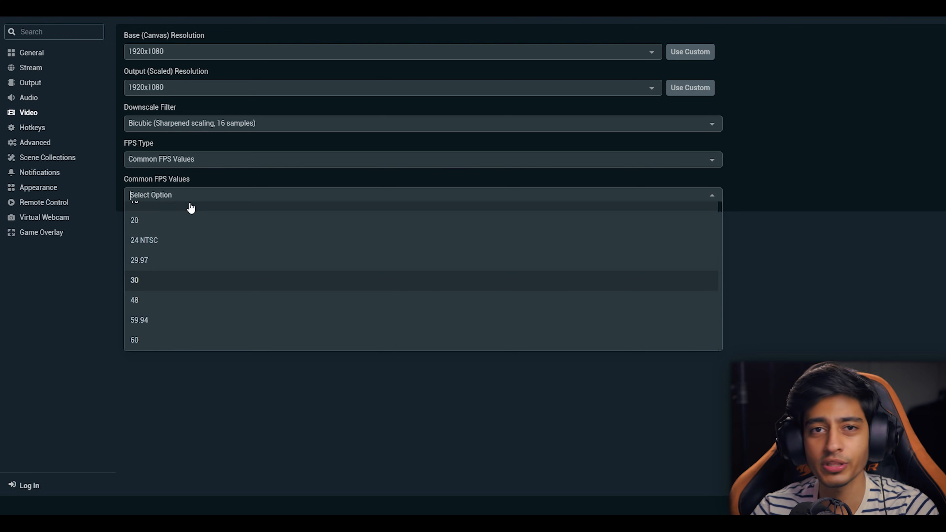
{"action": "left_click", "coordinate": [152, 341]}
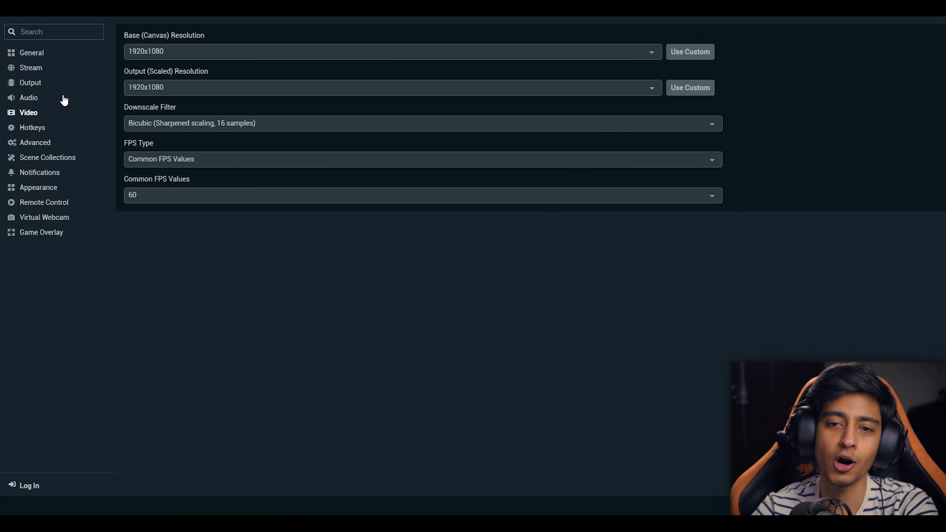
Step: In the output settings, switch the output mode to Advanced
{"action": "left_click", "coordinate": [32, 83]}
{"action": "left_click", "coordinate": [154, 51]}
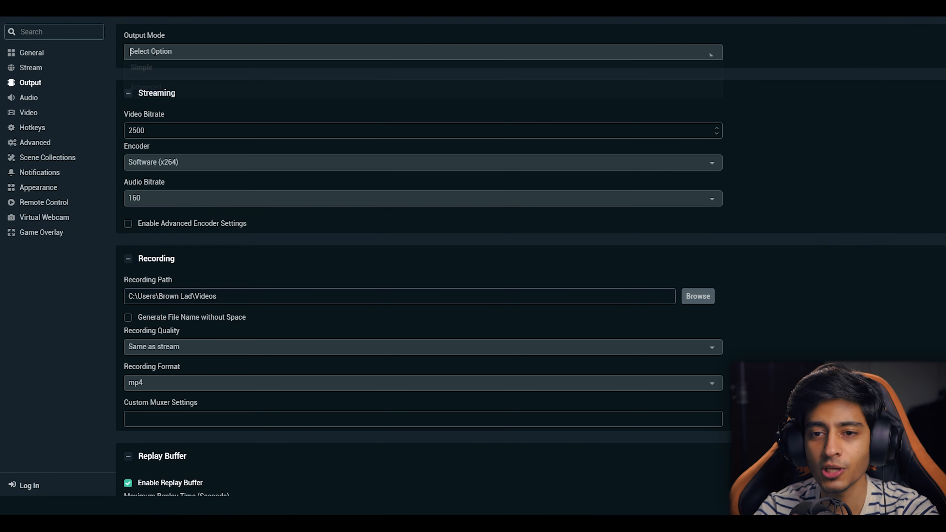
{"action": "left_click", "coordinate": [149, 88]}
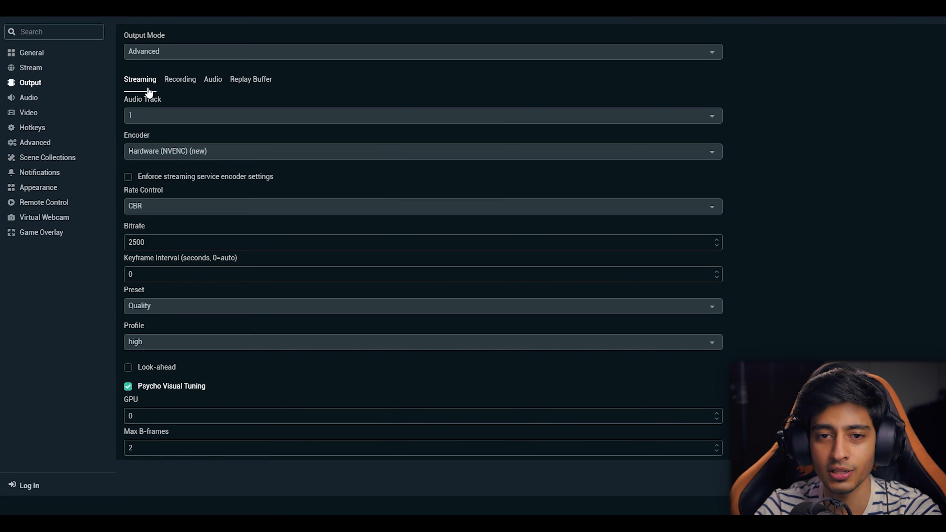
Step: Review the recording, audio and replay buffer output settings, and choose 1 as the streaming audio track
{"action": "left_click", "coordinate": [179, 83]}
{"action": "left_click", "coordinate": [214, 82]}
{"action": "left_click", "coordinate": [240, 82]}
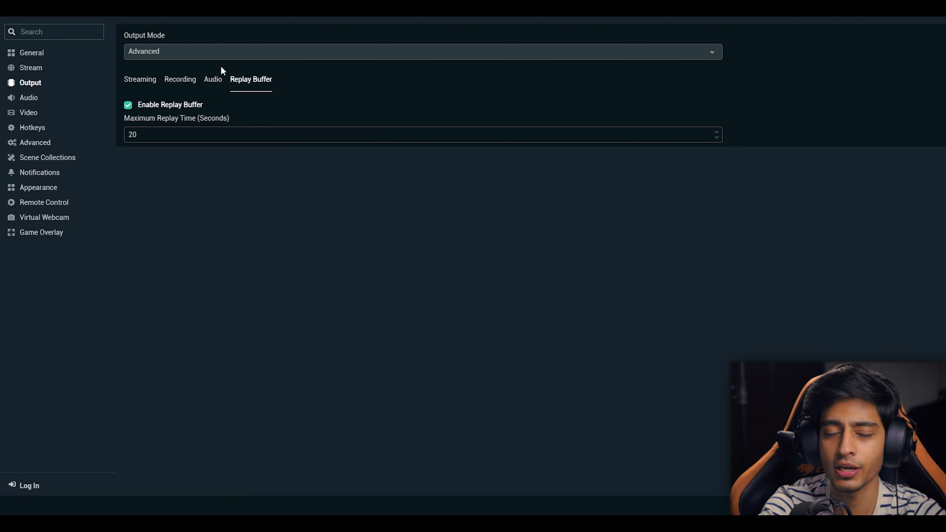
{"action": "left_click", "coordinate": [150, 88]}
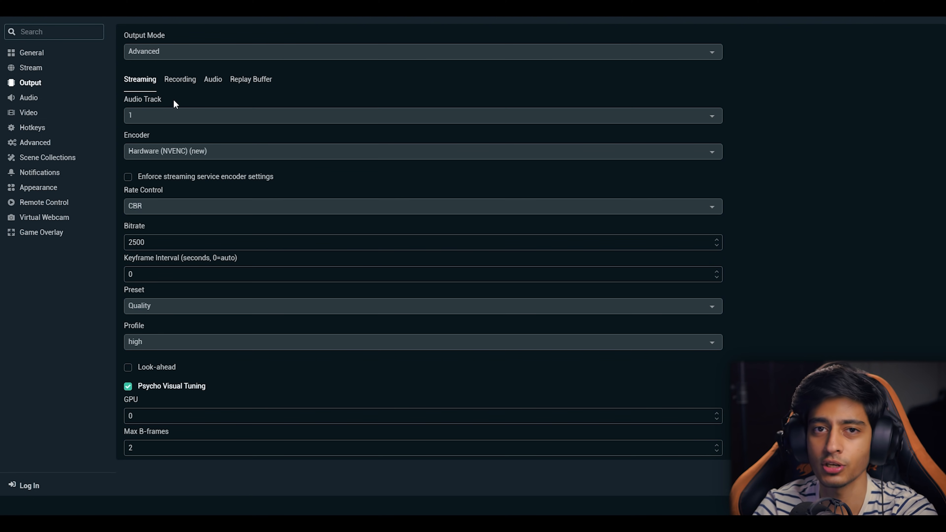
{"action": "left_click", "coordinate": [174, 115]}
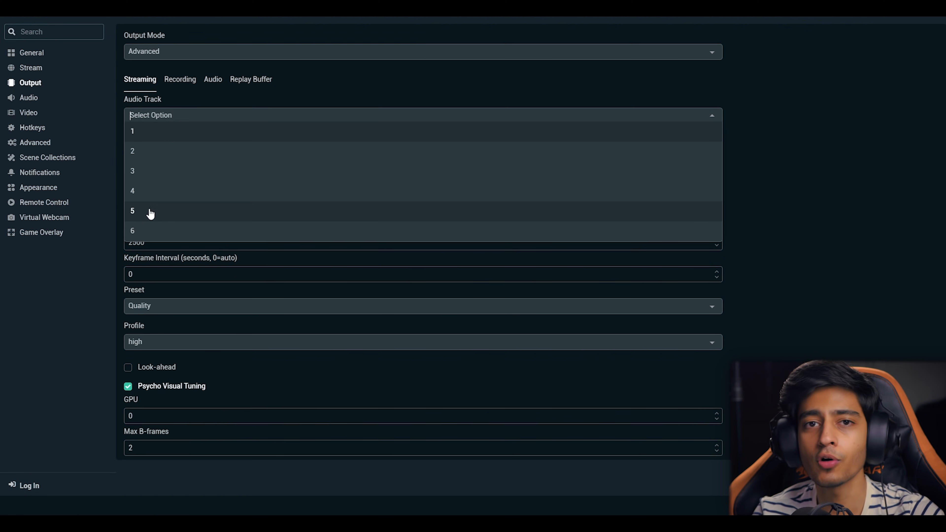
{"action": "left_click", "coordinate": [144, 140]}
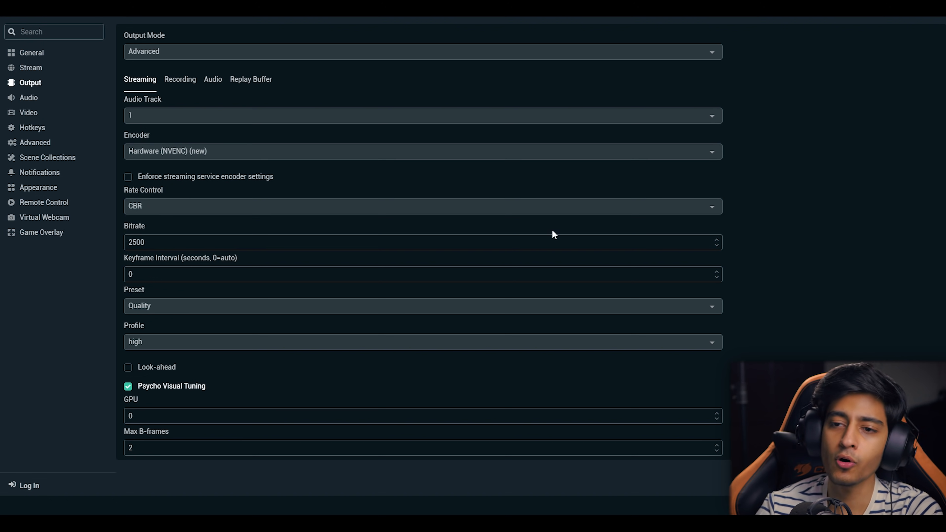
Step: Leave the settings and, in the mixer's advanced audio settings, switch track 1 off and on again for Desktop Audio and Mic/Aux
{"action": "mouse_move", "coordinate": [232, 509]}
{"action": "left_click", "coordinate": [219, 491]}
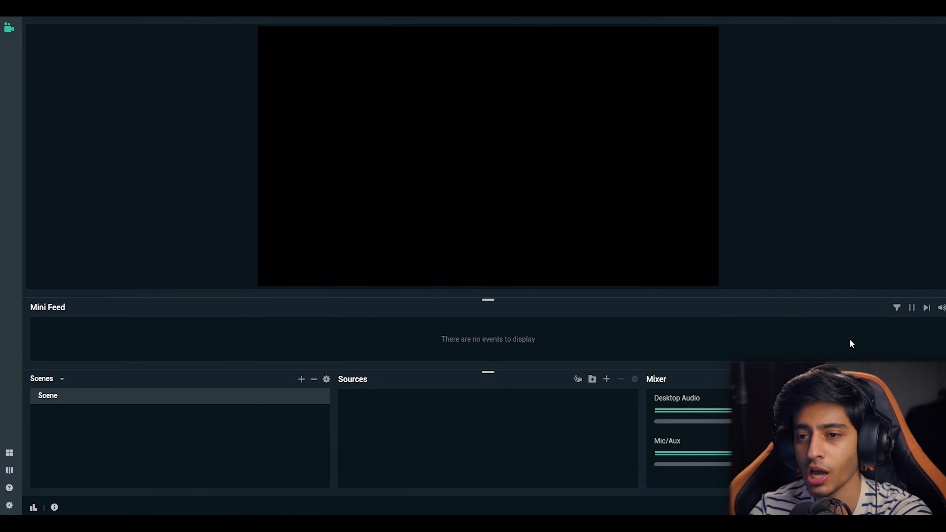
{"action": "left_click", "coordinate": [942, 379]}
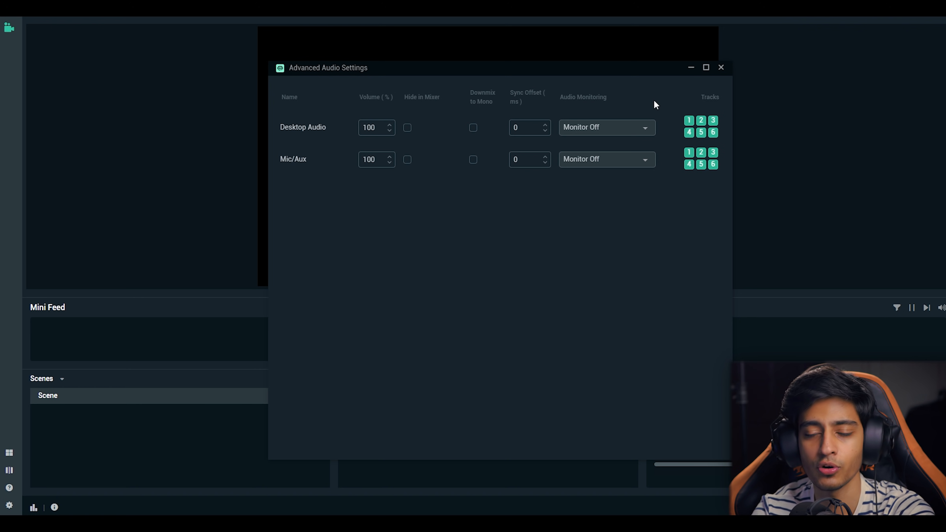
{"action": "left_click", "coordinate": [689, 121]}
{"action": "left_click", "coordinate": [690, 153]}
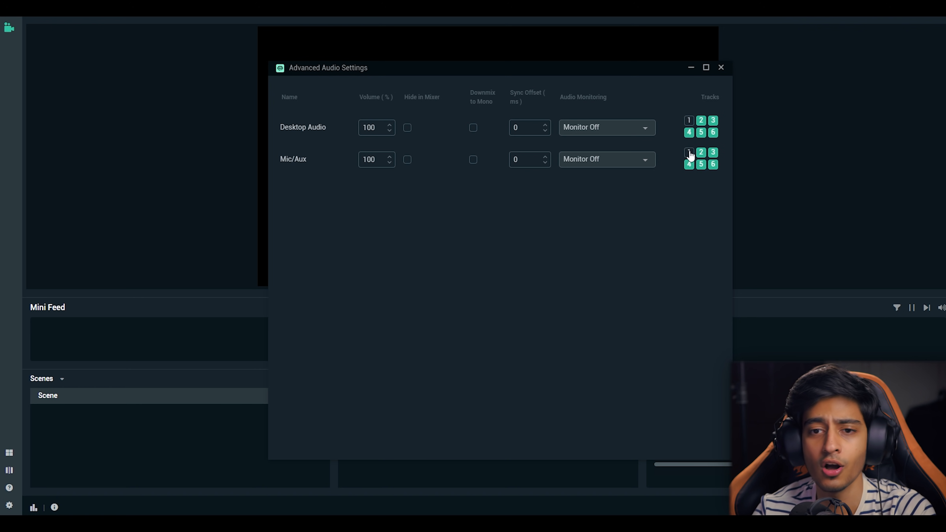
{"action": "left_click", "coordinate": [689, 120]}
{"action": "left_click", "coordinate": [690, 152]}
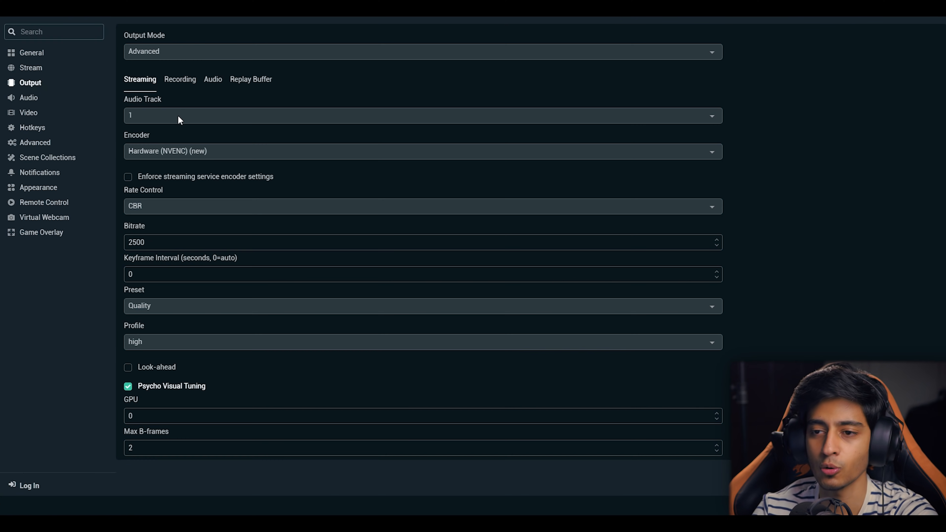
Step: In the streaming output settings, choose audio track 1 and set the encoder to Software (x264)
{"action": "left_click", "coordinate": [154, 118]}
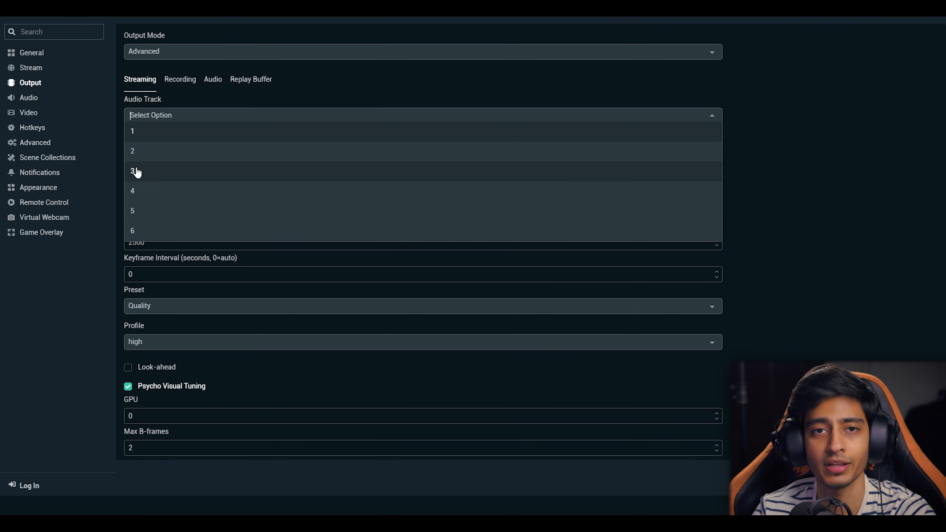
{"action": "left_click", "coordinate": [138, 139]}
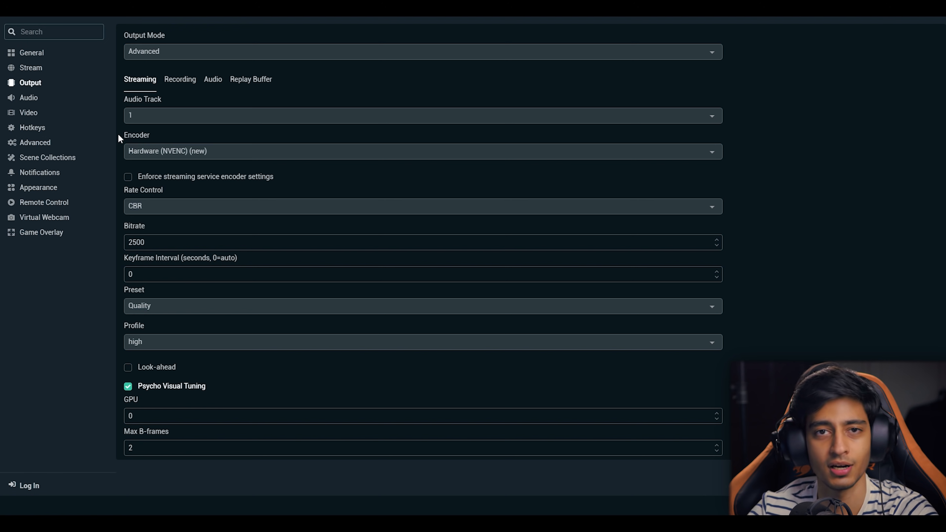
{"action": "left_click", "coordinate": [207, 154]}
{"action": "left_click", "coordinate": [178, 164]}
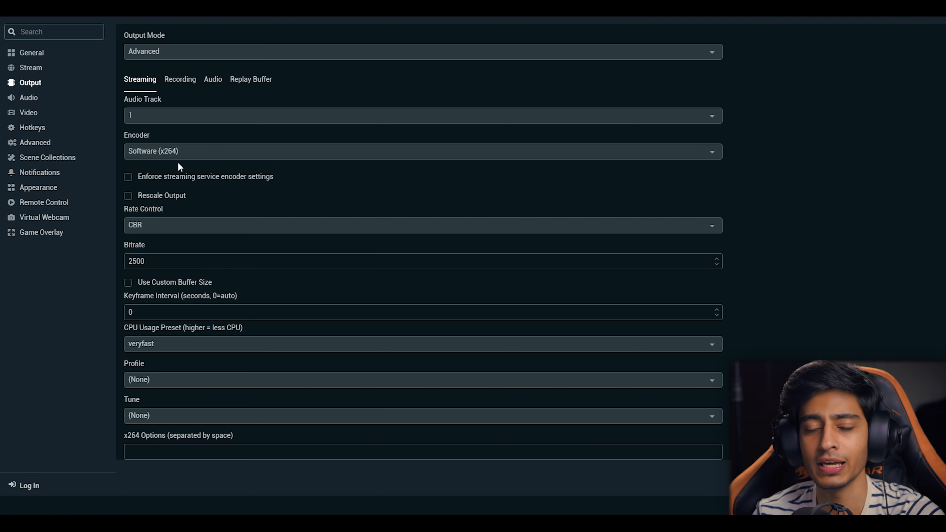
{"action": "left_click", "coordinate": [184, 152]}
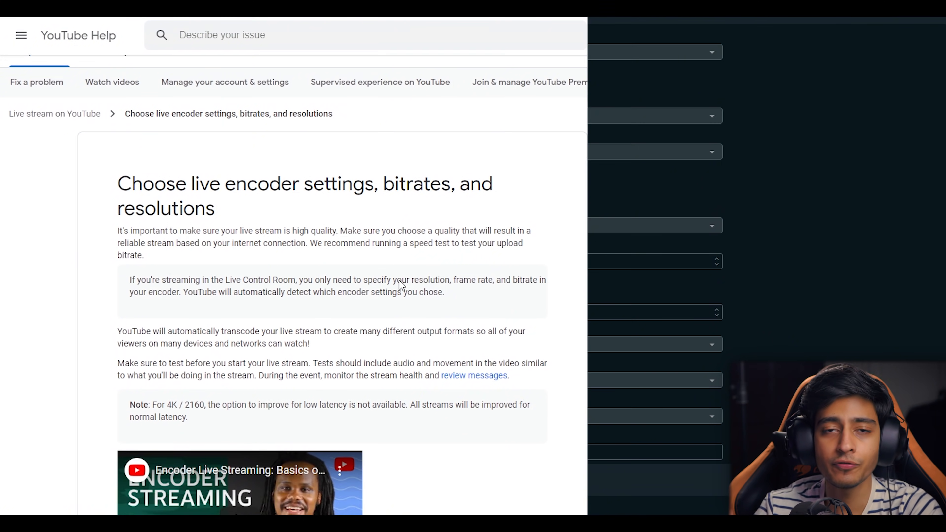
{"action": "scroll", "coordinate": [399, 283], "scroll_direction": "down", "scroll_amount": 10}
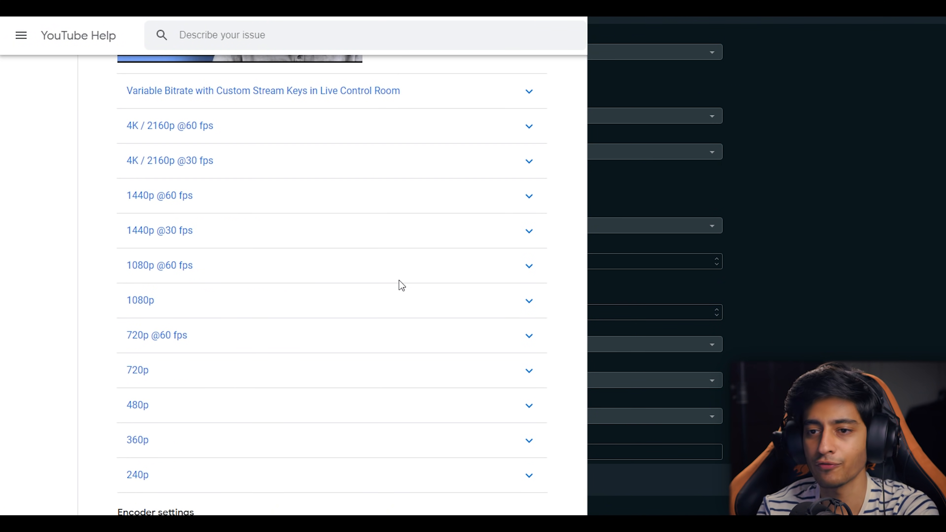
{"action": "left_click", "coordinate": [276, 268]}
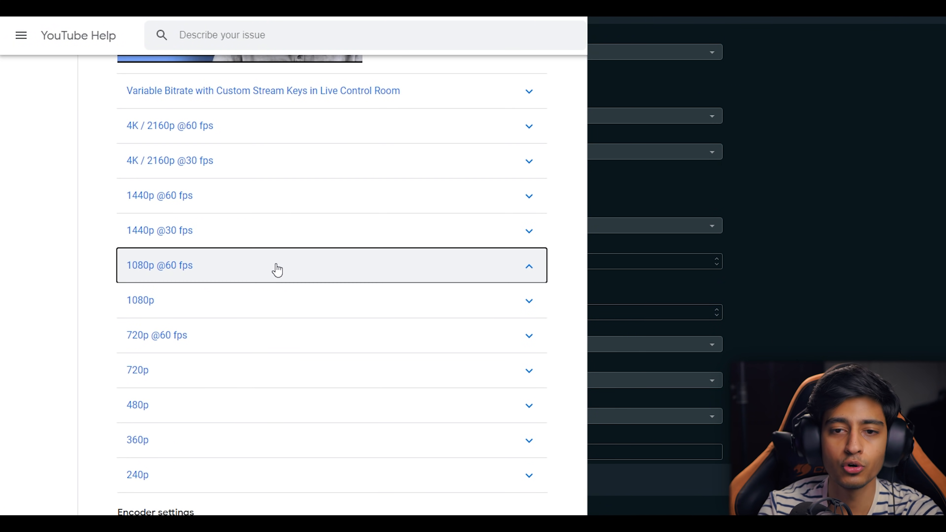
{"action": "left_click_drag", "start_coordinate": [146, 292], "coordinate": [308, 313]}
{"action": "left_click", "coordinate": [324, 309]}
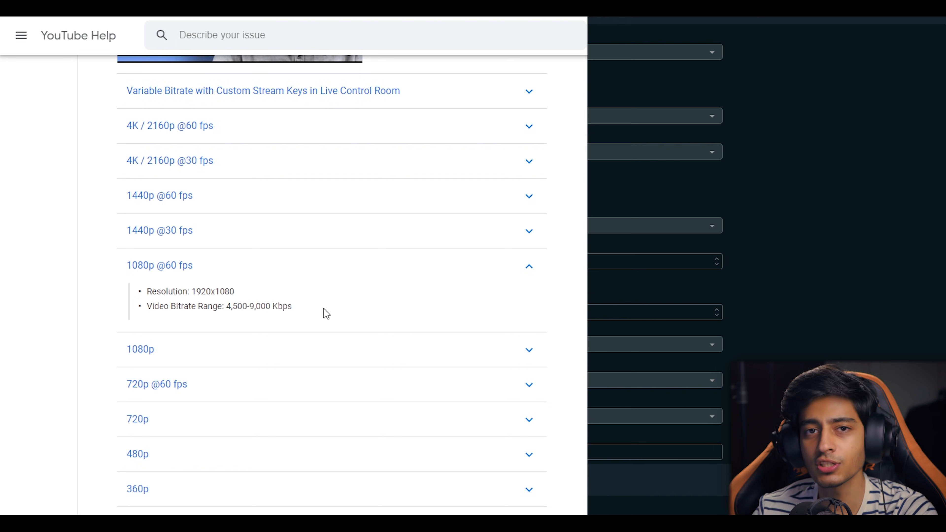
{"action": "left_click", "coordinate": [326, 353]}
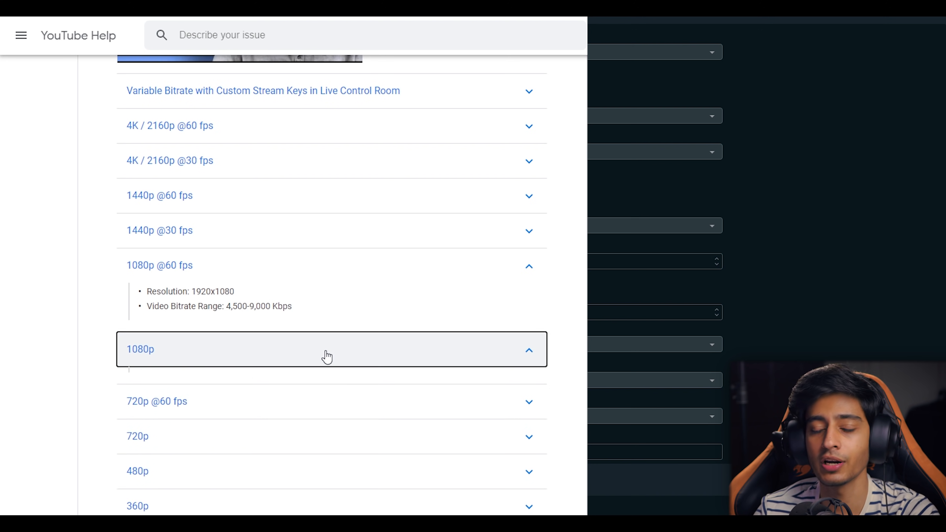
{"action": "left_click_drag", "start_coordinate": [224, 391], "coordinate": [278, 391]}
{"action": "left_click", "coordinate": [267, 438]}
{"action": "left_click_drag", "start_coordinate": [226, 474], "coordinate": [272, 475]}
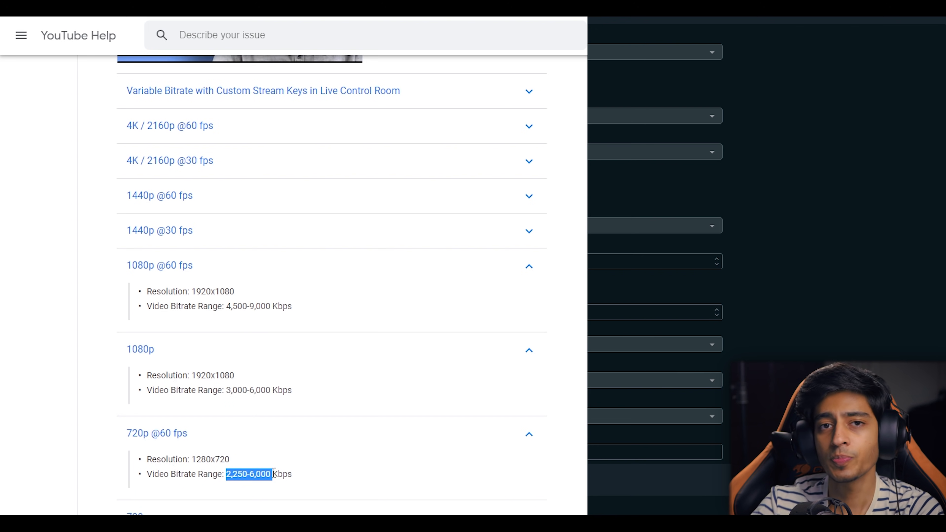
{"action": "left_click", "coordinate": [243, 245]}
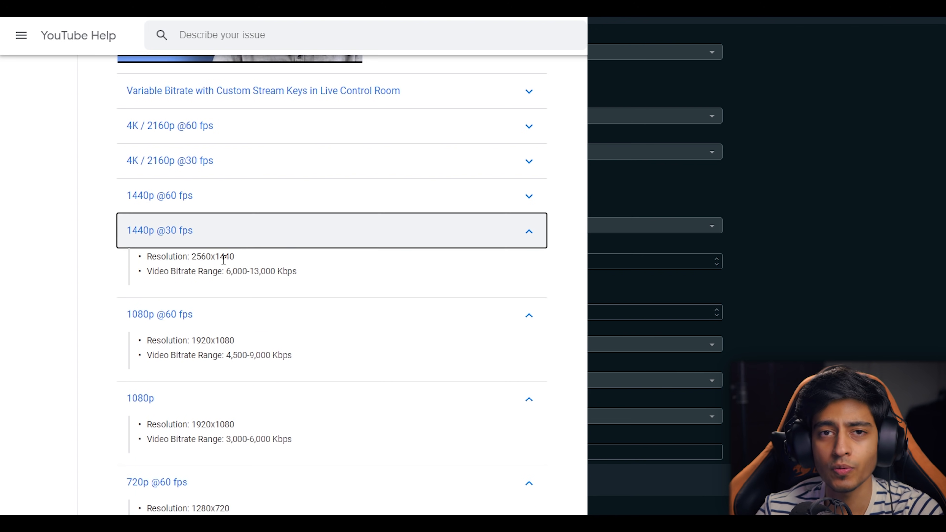
{"action": "left_click_drag", "start_coordinate": [225, 271], "coordinate": [282, 271]}
{"action": "scroll", "coordinate": [328, 332], "scroll_direction": "down", "scroll_amount": 3}
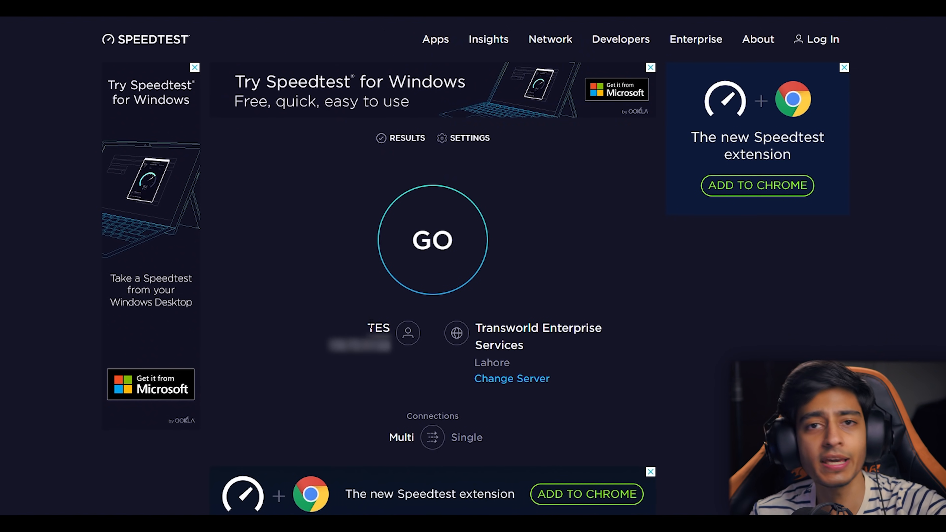
{"action": "left_click_drag", "start_coordinate": [330, 346], "coordinate": [380, 346]}
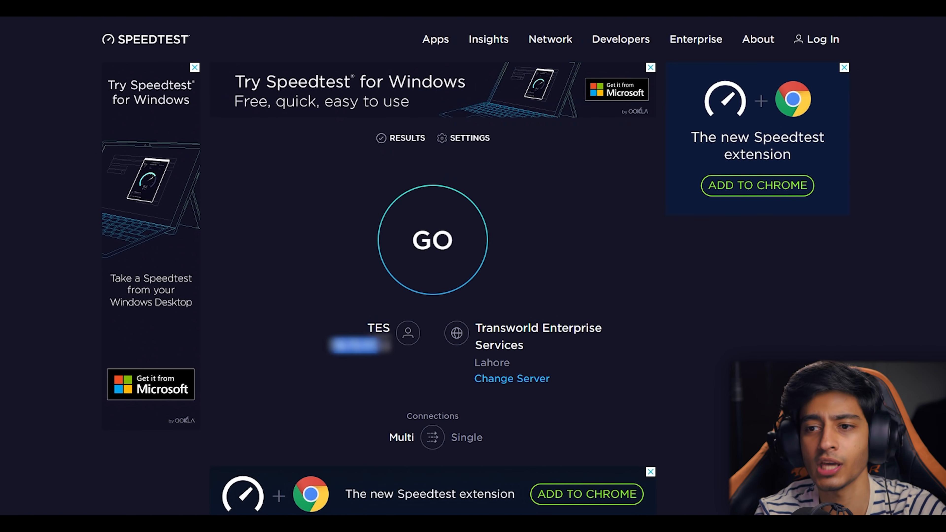
{"action": "left_click_drag", "start_coordinate": [524, 346], "coordinate": [480, 326]}
{"action": "left_click", "coordinate": [438, 369]}
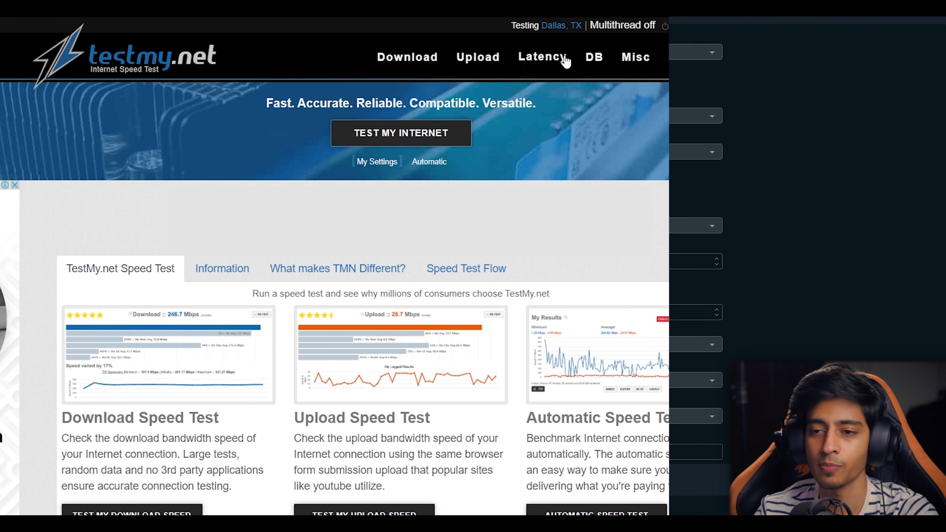
Step: On testmy.net, choose the Asia — Singapore, SG server and run an upload speed test against it
{"action": "left_click", "coordinate": [575, 30]}
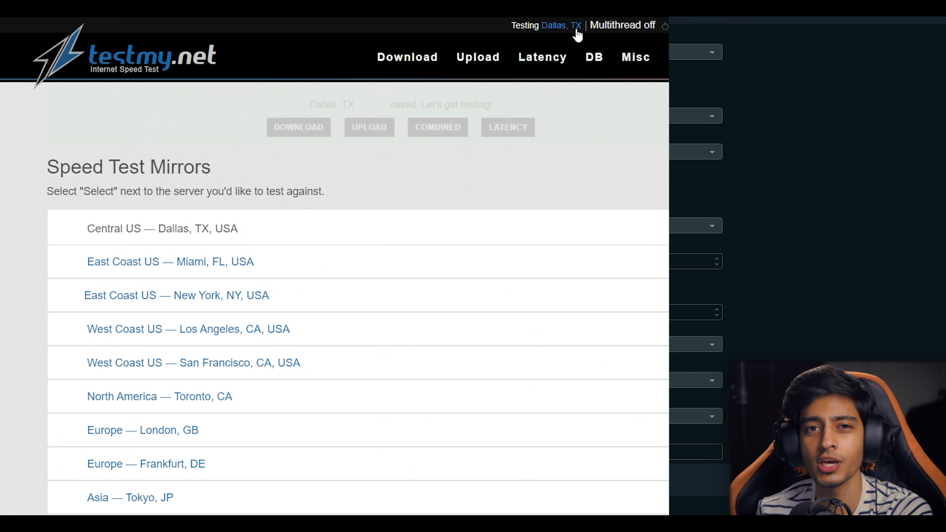
{"action": "scroll", "coordinate": [207, 234], "scroll_direction": "down", "scroll_amount": 5}
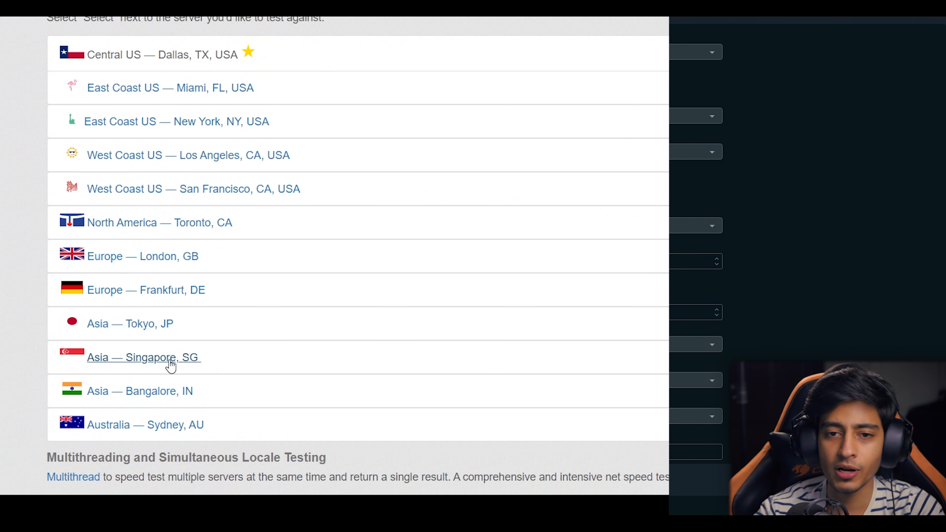
{"action": "left_click", "coordinate": [169, 361]}
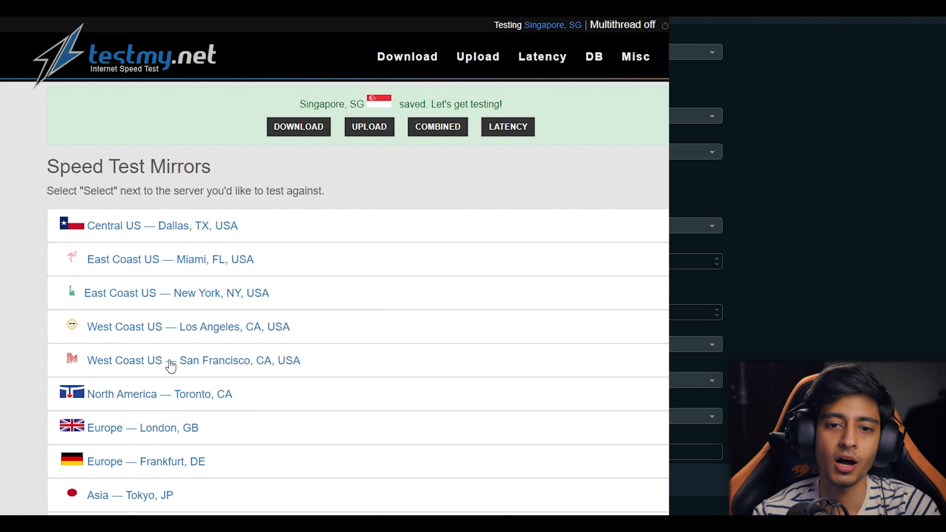
{"action": "left_click", "coordinate": [383, 138]}
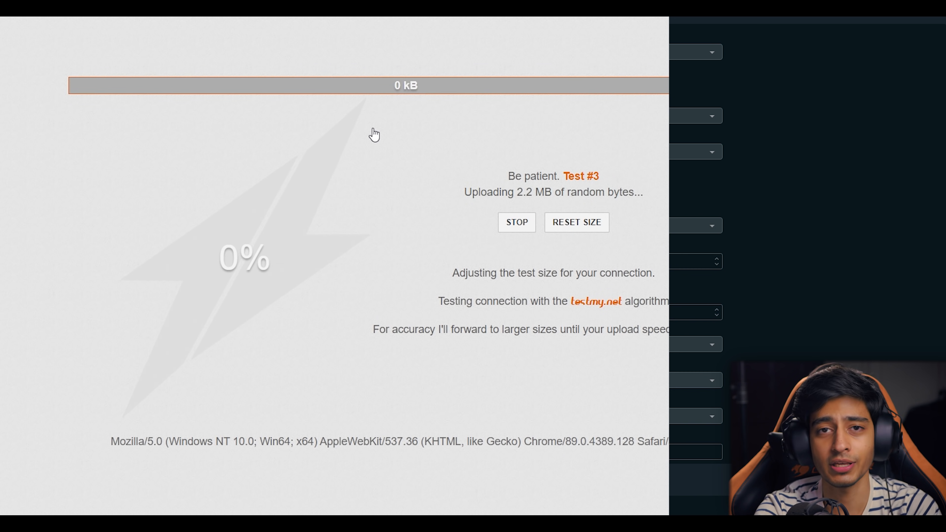
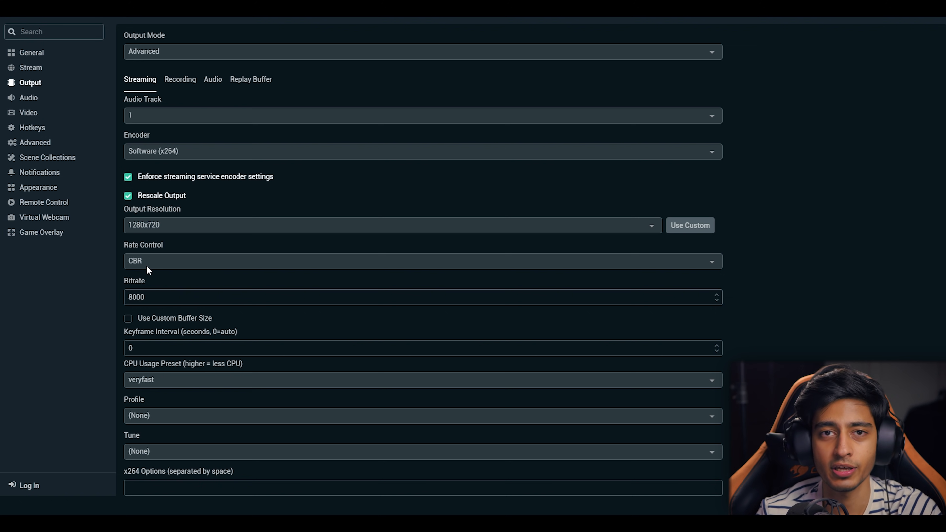
Step: In the Streamlabs streaming output settings, choose CBR as the rate control and Software (x264) as the encoder
{"action": "left_click", "coordinate": [147, 267]}
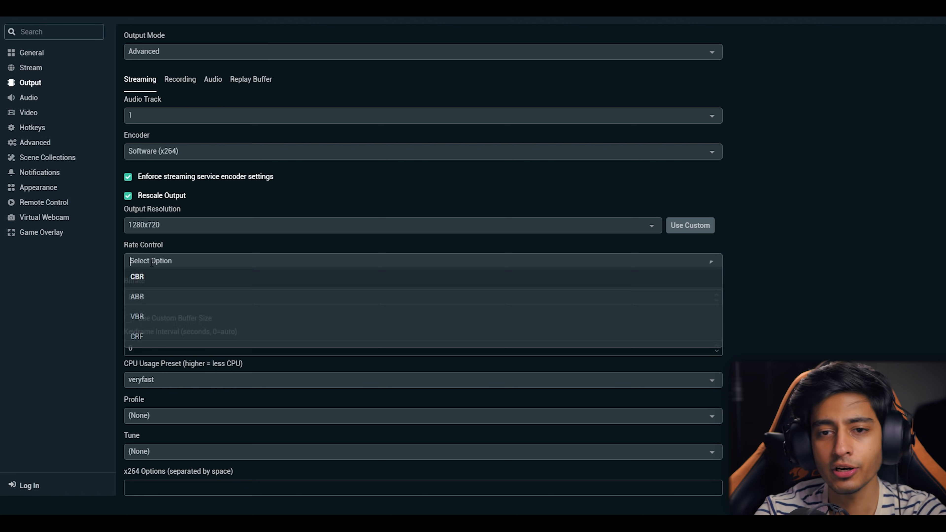
{"action": "left_click", "coordinate": [156, 285]}
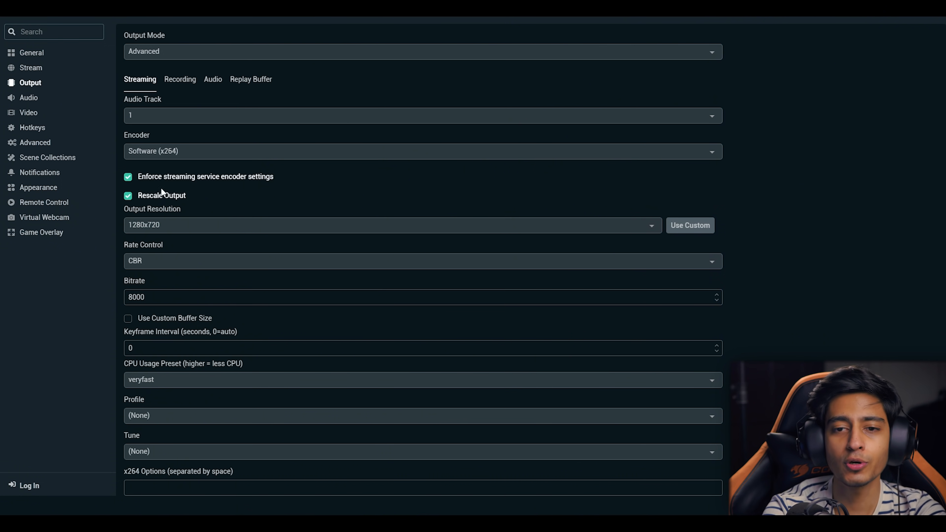
{"action": "left_click", "coordinate": [194, 151]}
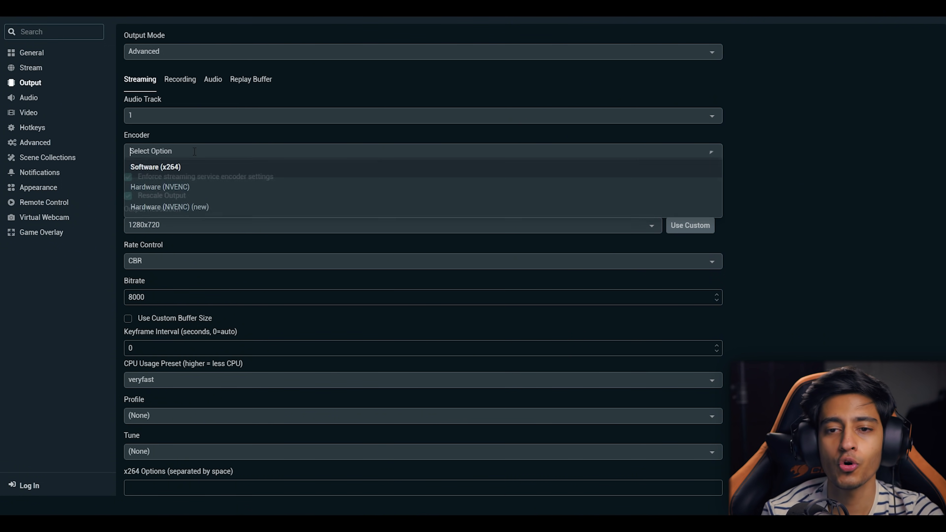
{"action": "left_click", "coordinate": [178, 168]}
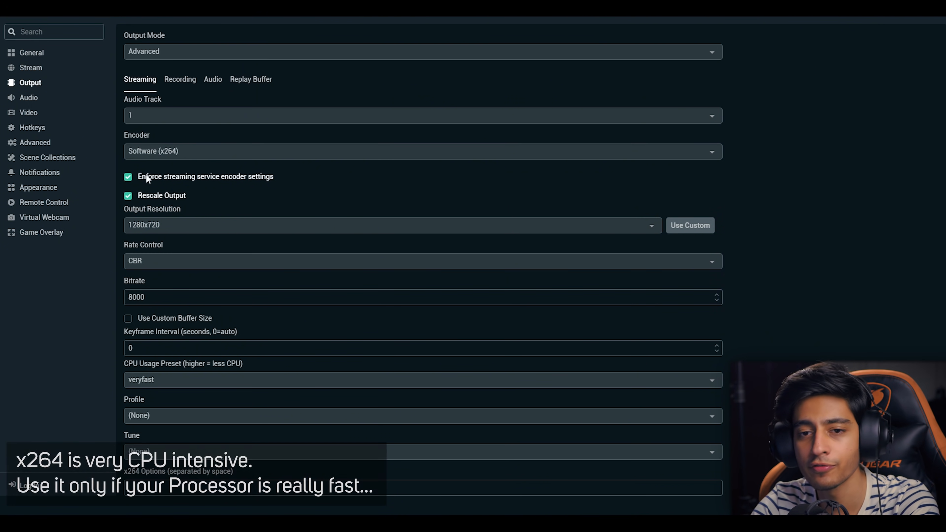
Step: Turn off enforced streaming service encoder settings and output rescaling, checking the output resolution in the video settings
{"action": "left_click", "coordinate": [128, 177]}
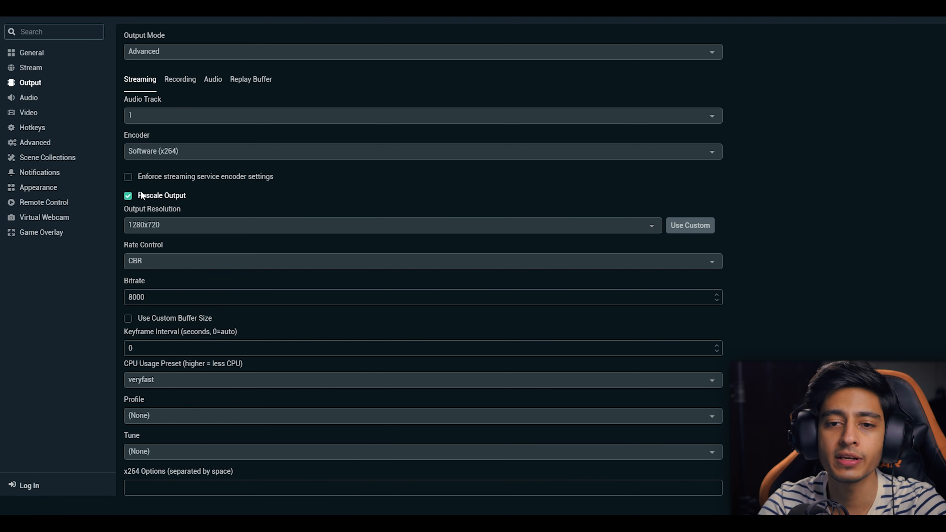
{"action": "left_click", "coordinate": [129, 196]}
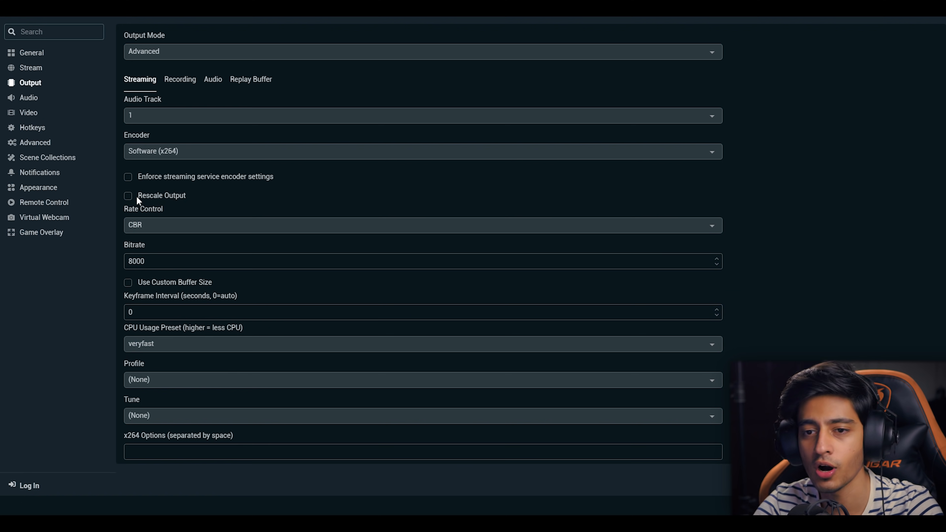
{"action": "left_click", "coordinate": [32, 115]}
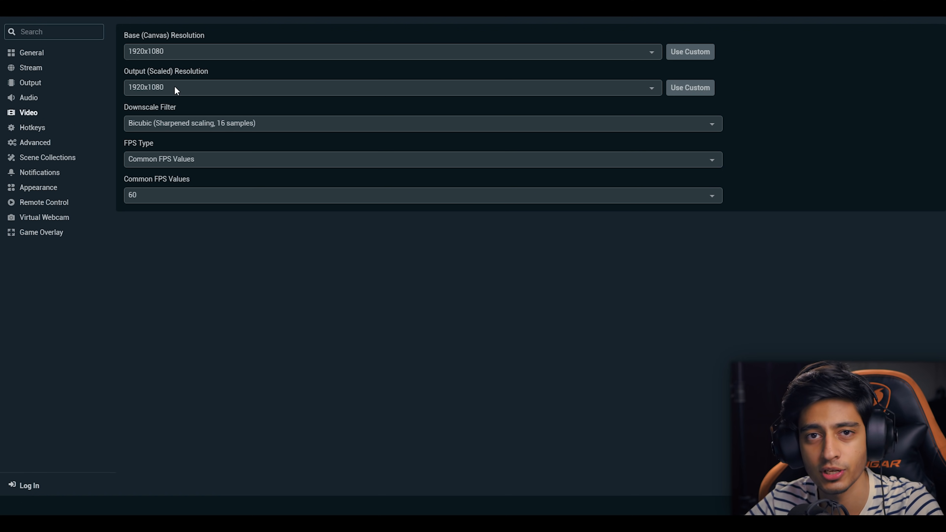
{"action": "left_click", "coordinate": [30, 84]}
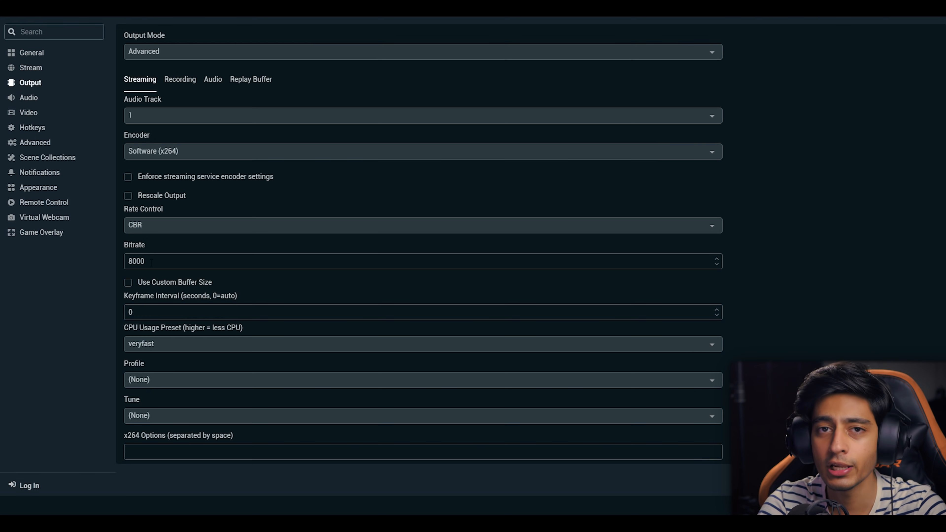
Step: Set the bitrate to 8000 and the keyframe interval to 2 seconds, toggling the custom buffer size on and off in between
{"action": "type", "text": "8000"}
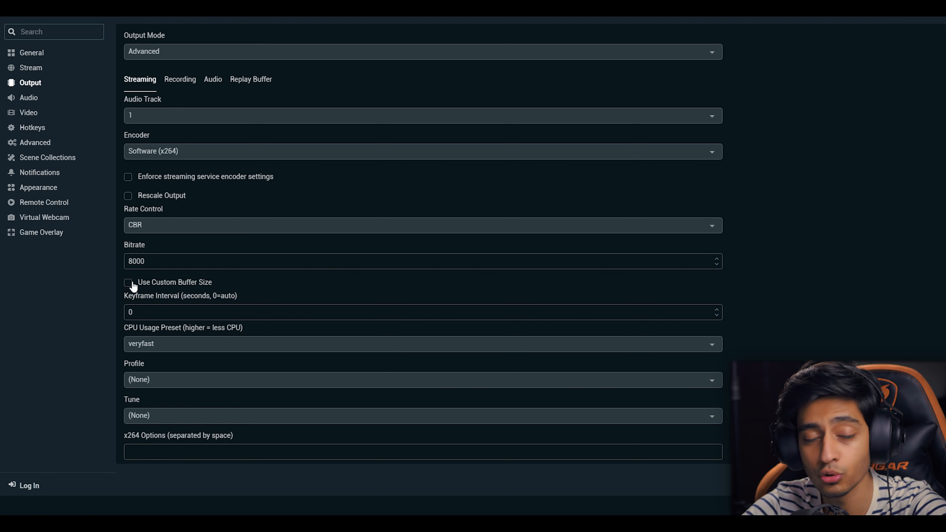
{"action": "left_click", "coordinate": [252, 283]}
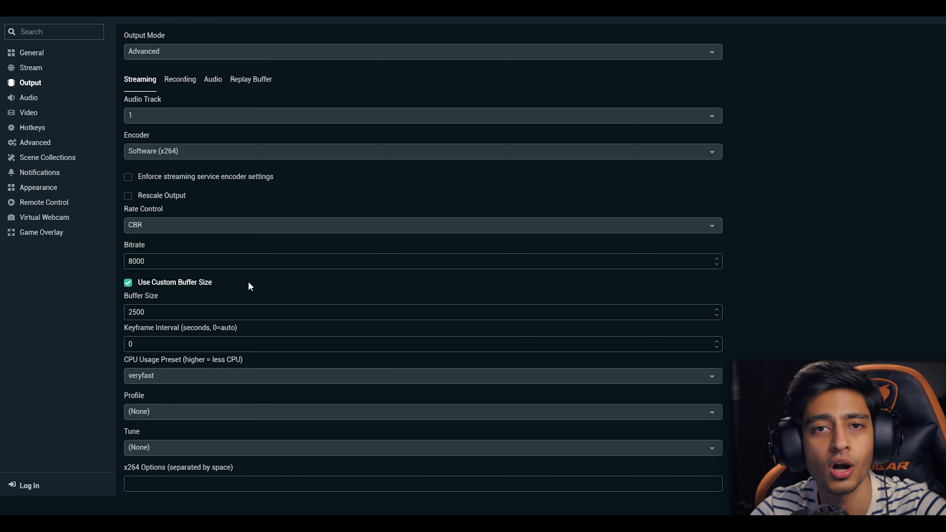
{"action": "left_click", "coordinate": [248, 283]}
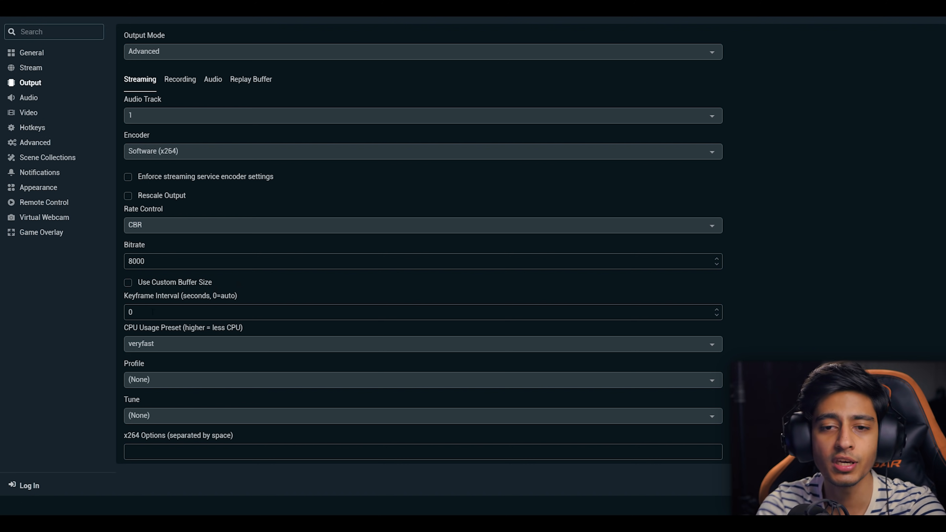
{"action": "left_click_drag", "start_coordinate": [143, 313], "coordinate": [101, 313]}
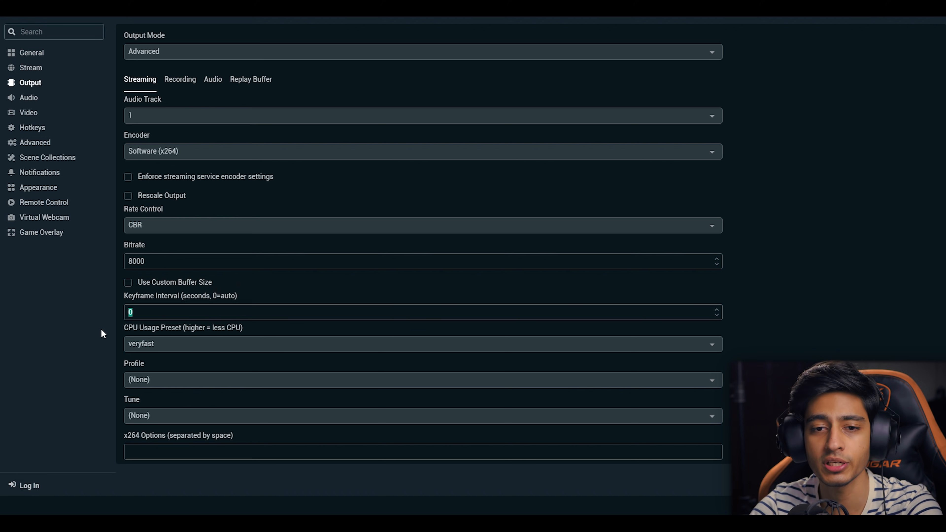
{"action": "type", "text": "2"}
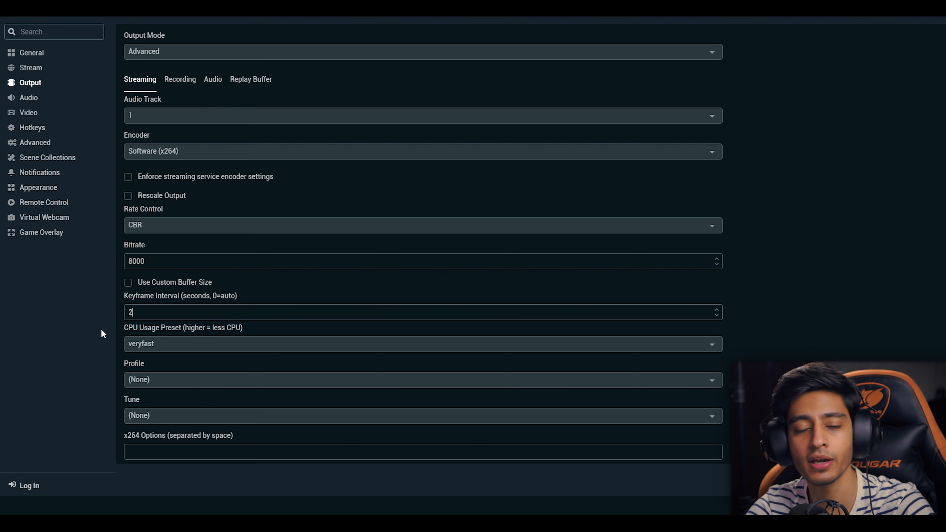
{"action": "left_click", "coordinate": [164, 345]}
{"action": "scroll", "coordinate": [154, 391], "scroll_direction": "down", "scroll_amount": 4}
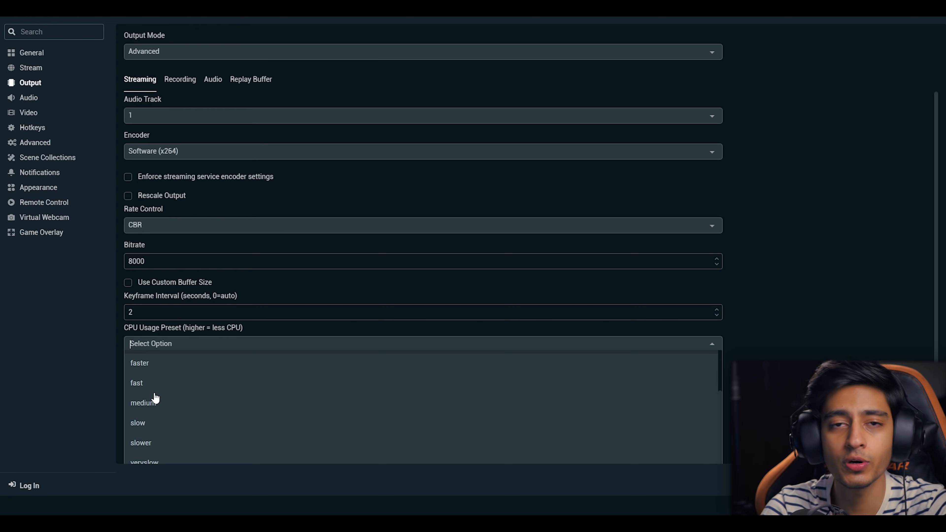
{"action": "scroll", "coordinate": [163, 446], "scroll_direction": "up", "scroll_amount": 5}
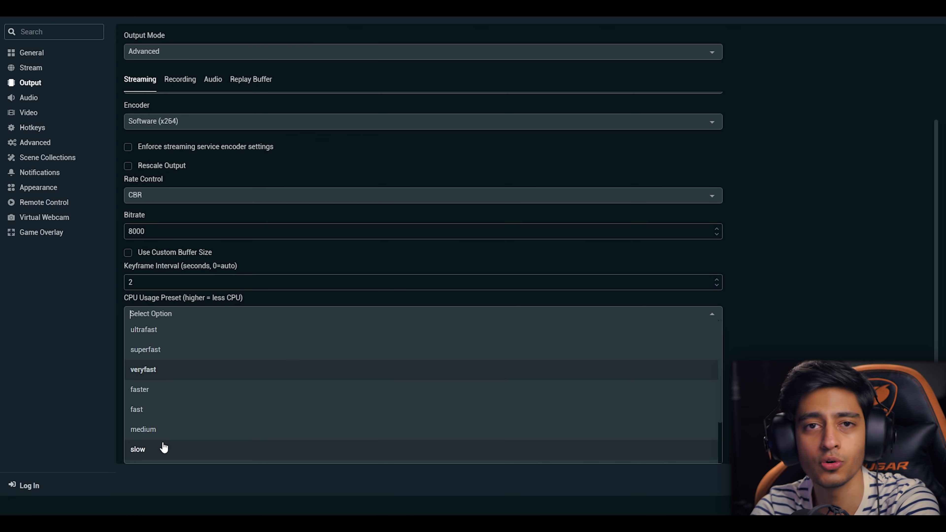
{"action": "scroll", "coordinate": [164, 441], "scroll_direction": "down", "scroll_amount": 1}
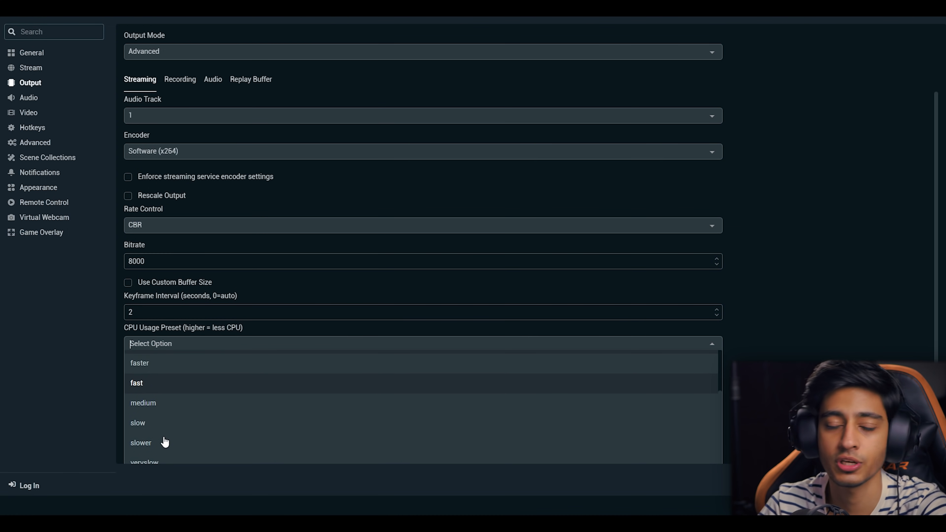
{"action": "left_click", "coordinate": [746, 348]}
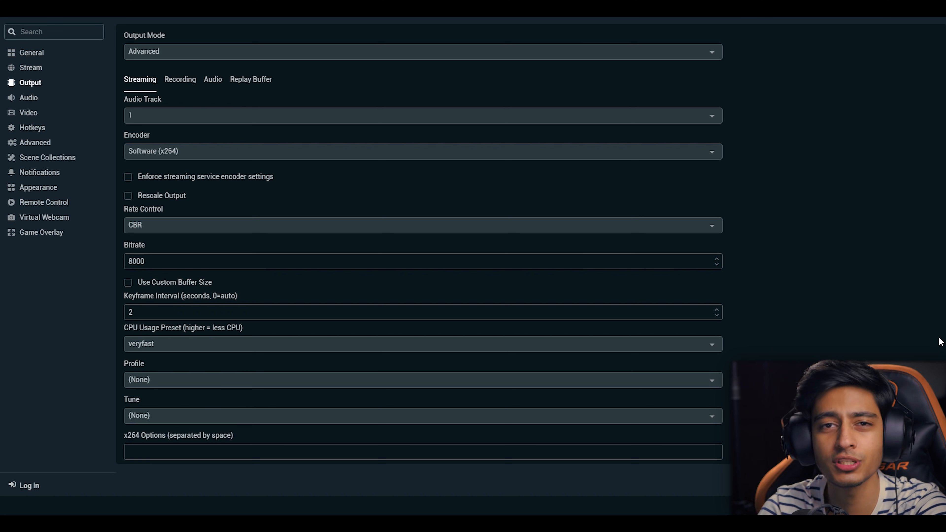
Step: Set the x264 encoder's CPU usage preset to veryfast and its profile to high
{"action": "left_click", "coordinate": [713, 344]}
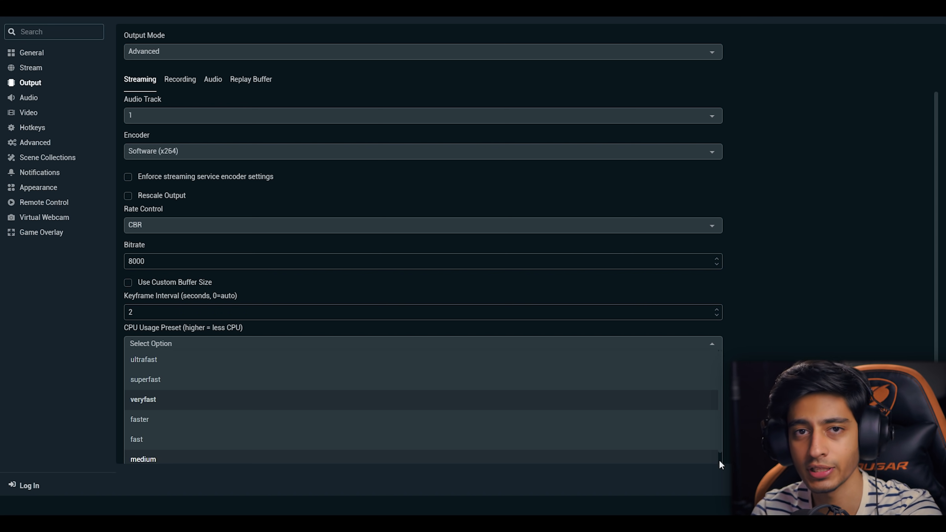
{"action": "scroll", "coordinate": [720, 440], "scroll_direction": "down", "scroll_amount": 1}
{"action": "scroll", "coordinate": [720, 383], "scroll_direction": "up", "scroll_amount": 1}
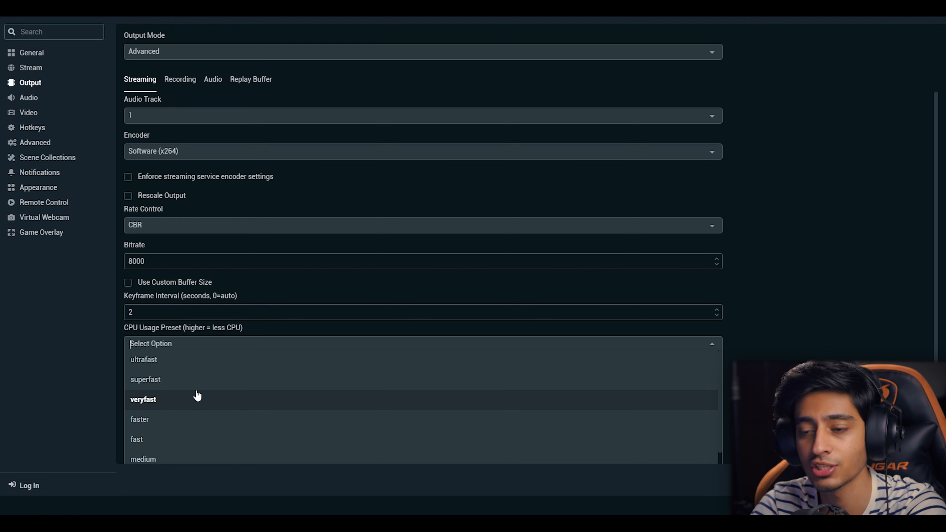
{"action": "scroll", "coordinate": [196, 395], "scroll_direction": "down", "scroll_amount": 1}
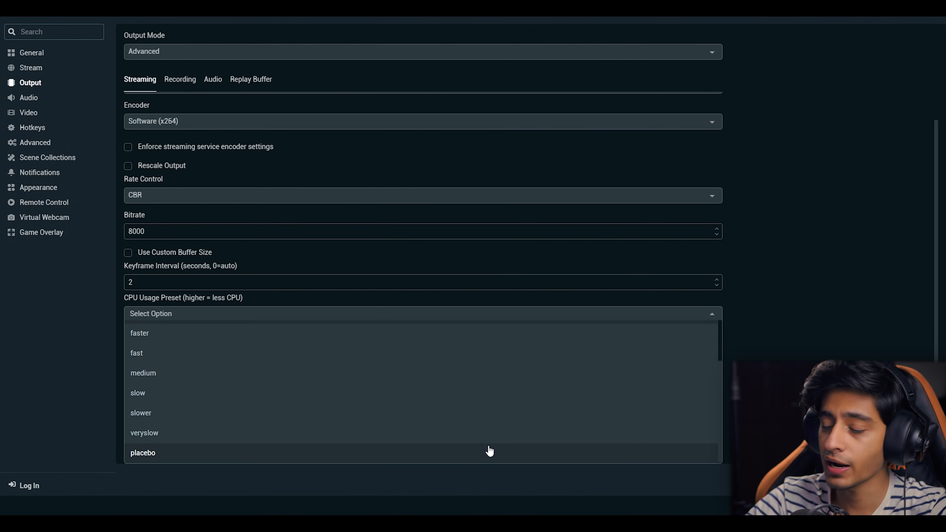
{"action": "scroll", "coordinate": [489, 449], "scroll_direction": "up", "scroll_amount": 1}
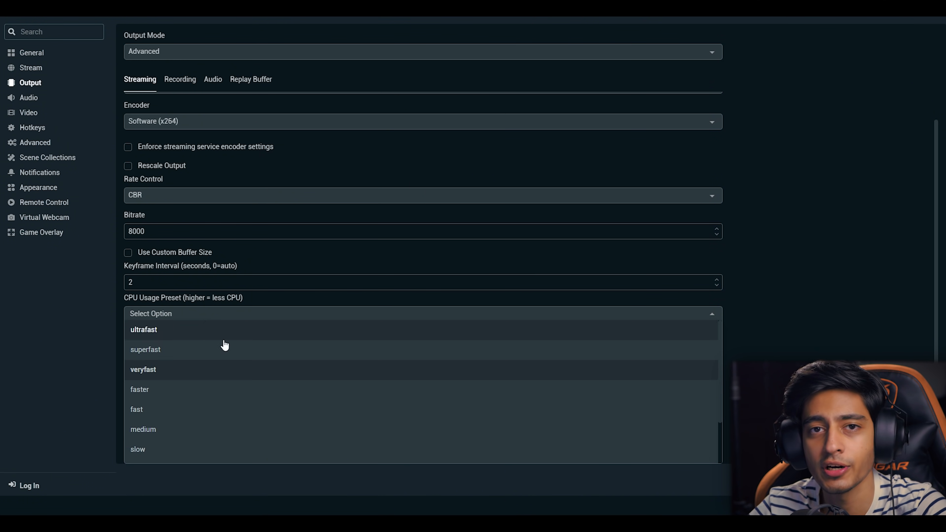
{"action": "left_click", "coordinate": [163, 370]}
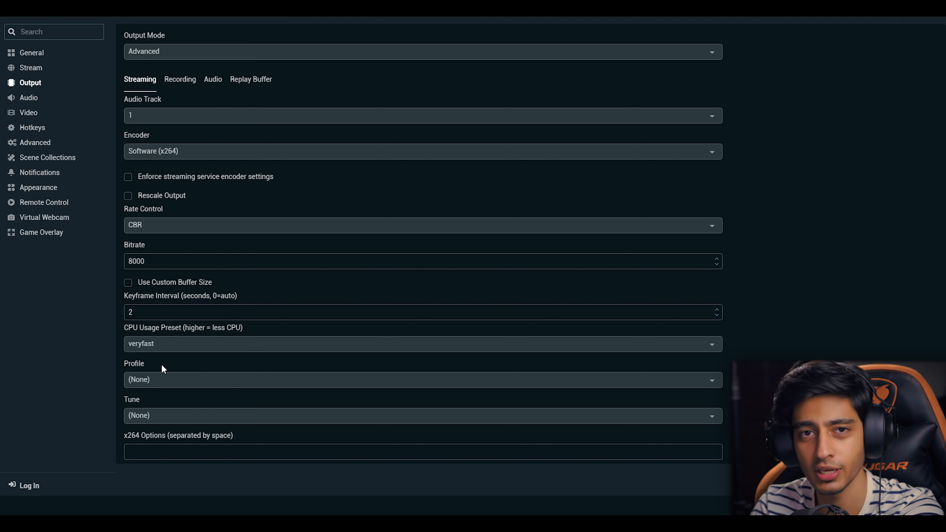
{"action": "left_click", "coordinate": [162, 378]}
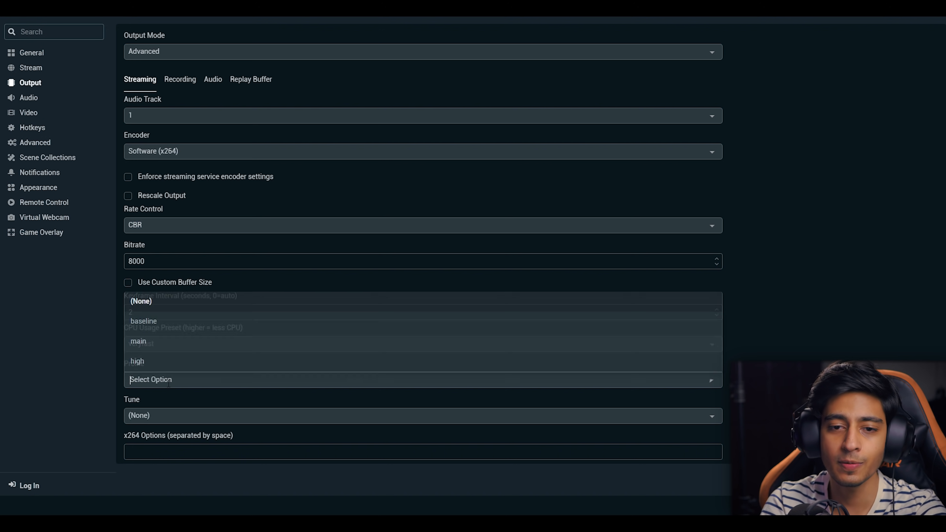
{"action": "left_click", "coordinate": [159, 360]}
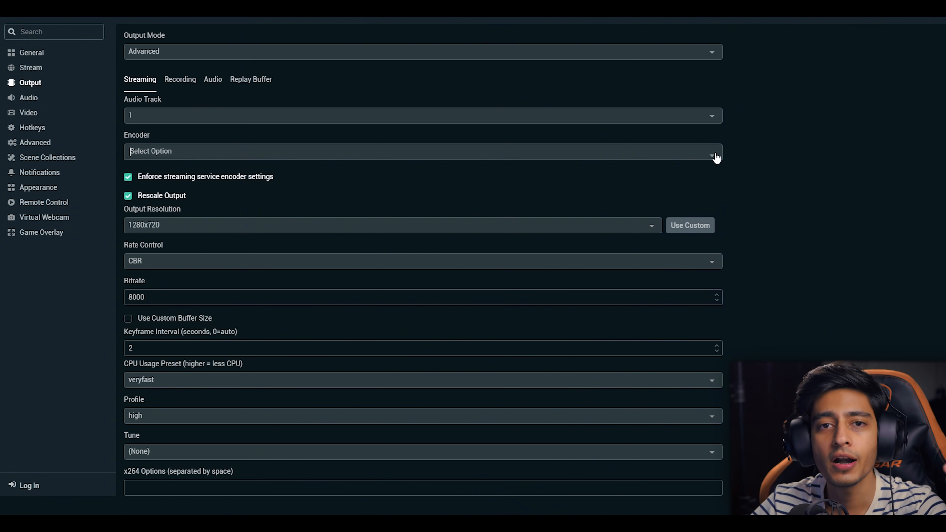
Step: Change the streaming encoder to Hardware (NVENC), and after that to Hardware (NVENC) (new)
{"action": "left_click", "coordinate": [715, 158]}
{"action": "left_click", "coordinate": [685, 186]}
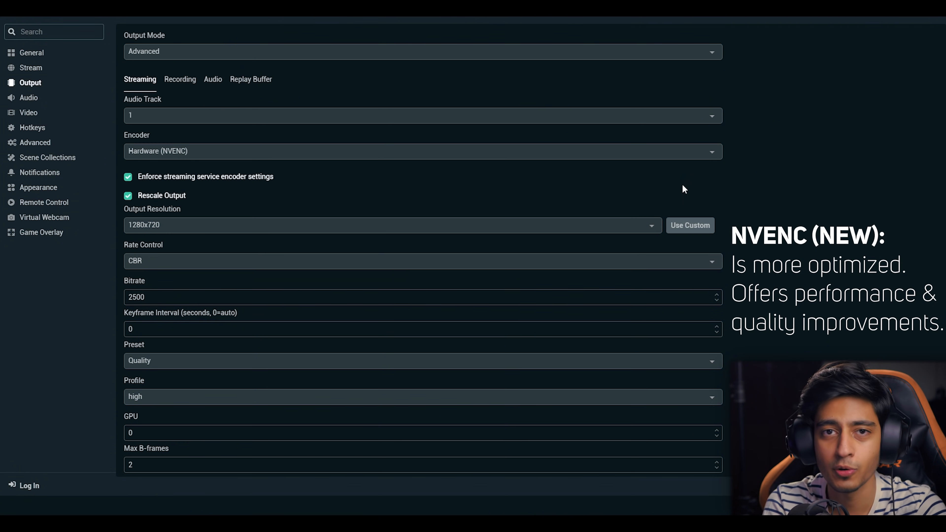
{"action": "left_click", "coordinate": [713, 156]}
{"action": "left_click", "coordinate": [686, 208]}
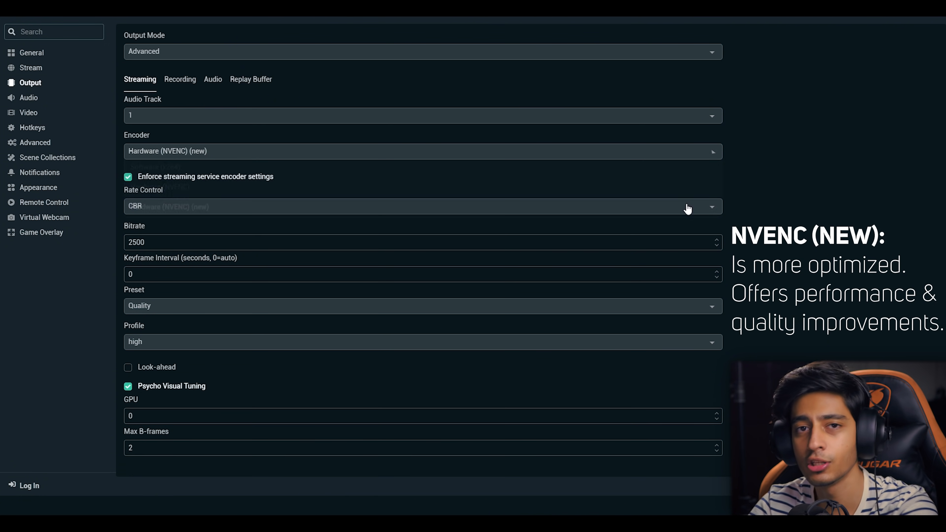
Step: Turn off enforced streaming service encoder settings for the NVENC (new) encoder and choose CBR as its rate control
{"action": "left_click", "coordinate": [128, 177]}
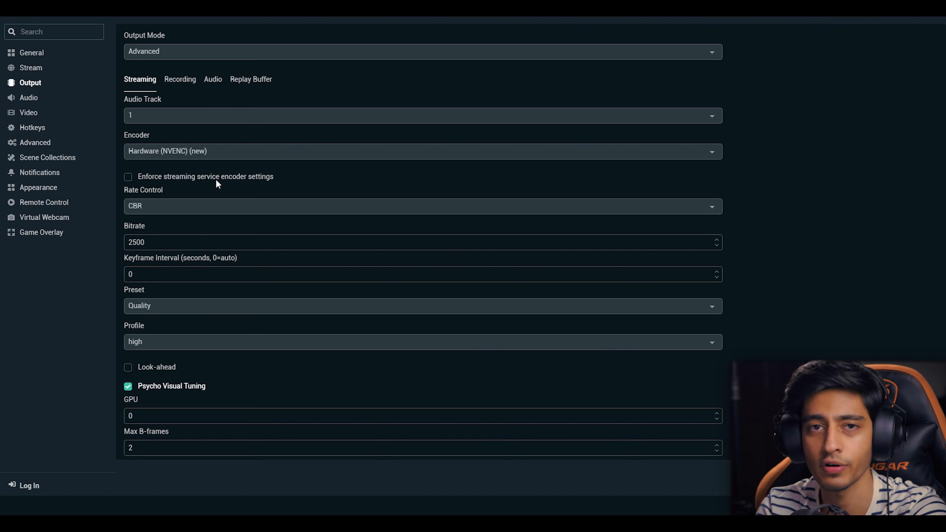
{"action": "left_click", "coordinate": [193, 206]}
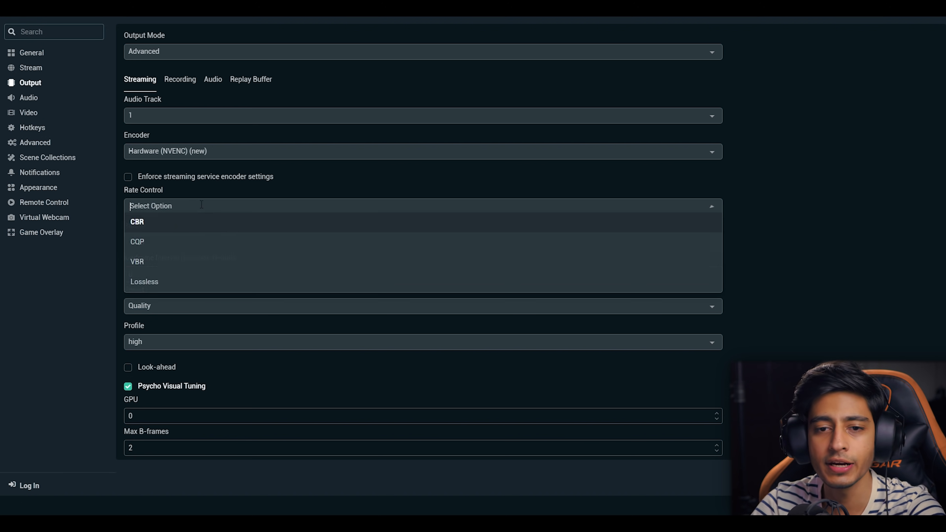
{"action": "left_click", "coordinate": [164, 223]}
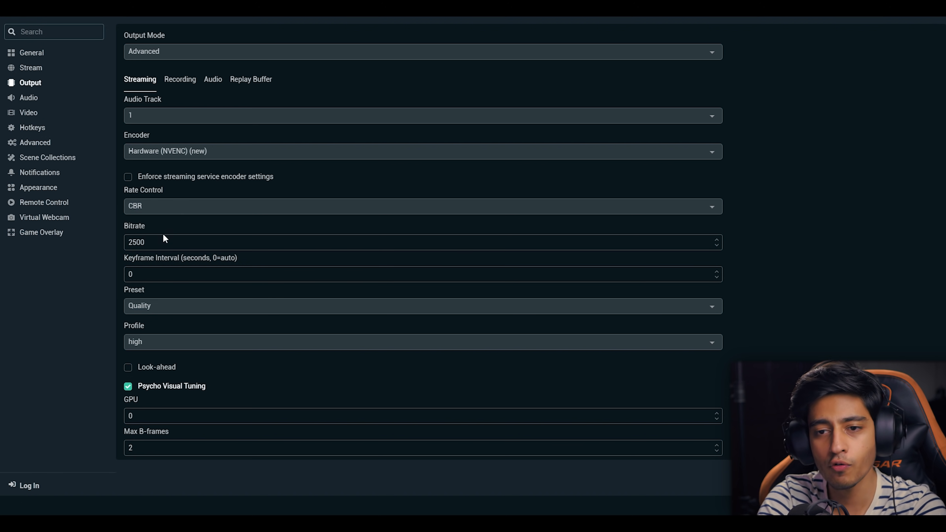
Step: Set the NVENC (new) encoder's bitrate to 8000 and its keyframe interval to 2 seconds
{"action": "left_click_drag", "start_coordinate": [158, 242], "coordinate": [109, 240]}
{"action": "type", "text": "8000"}
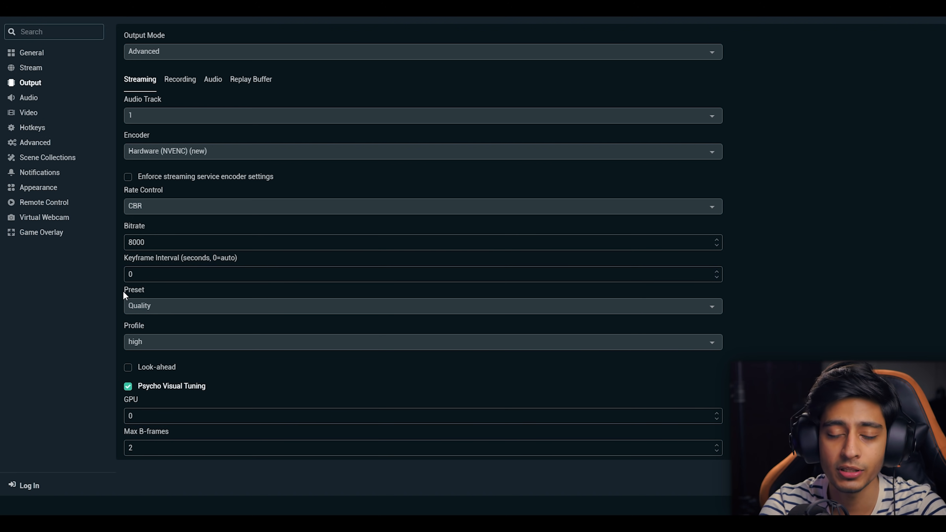
{"action": "left_click_drag", "start_coordinate": [139, 281], "coordinate": [106, 282]}
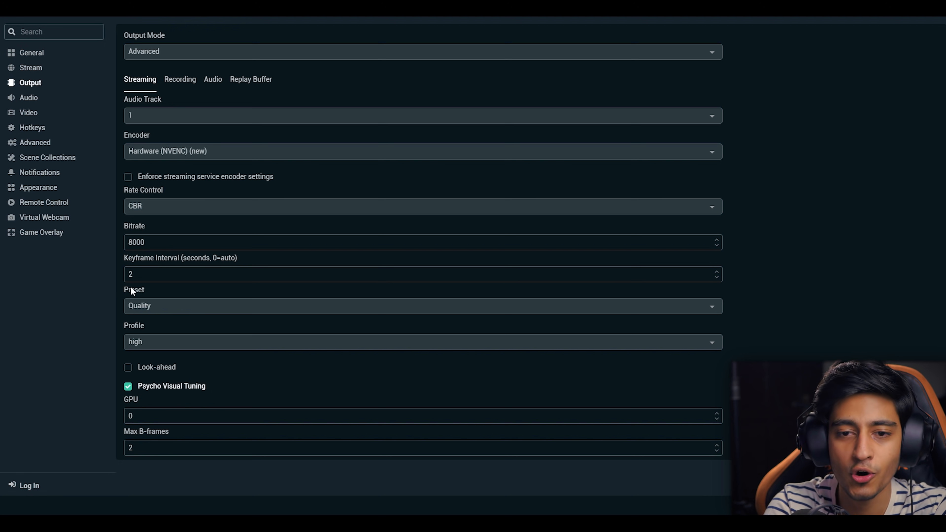
Step: Choose Quality as the NVENC (new) encoder's preset and turn off Psycho Visual Tuning
{"action": "left_click", "coordinate": [138, 308]}
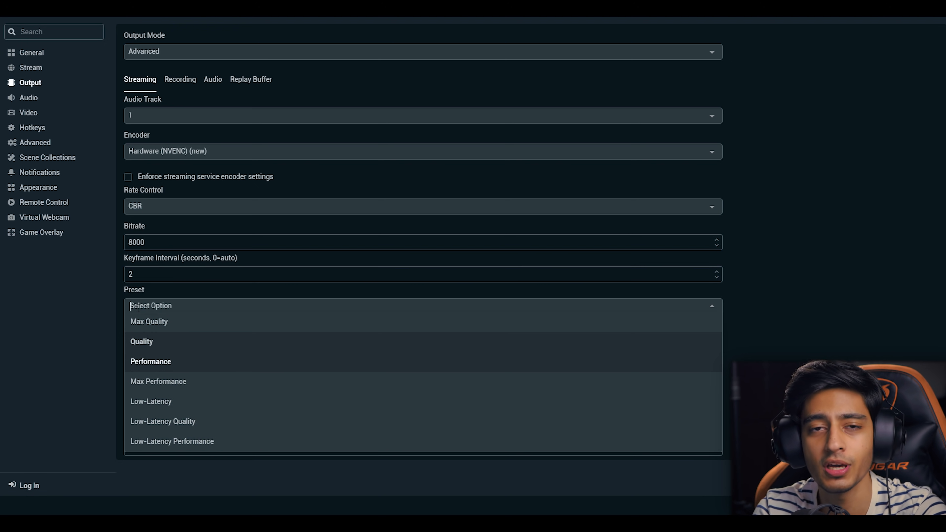
{"action": "left_click", "coordinate": [167, 342]}
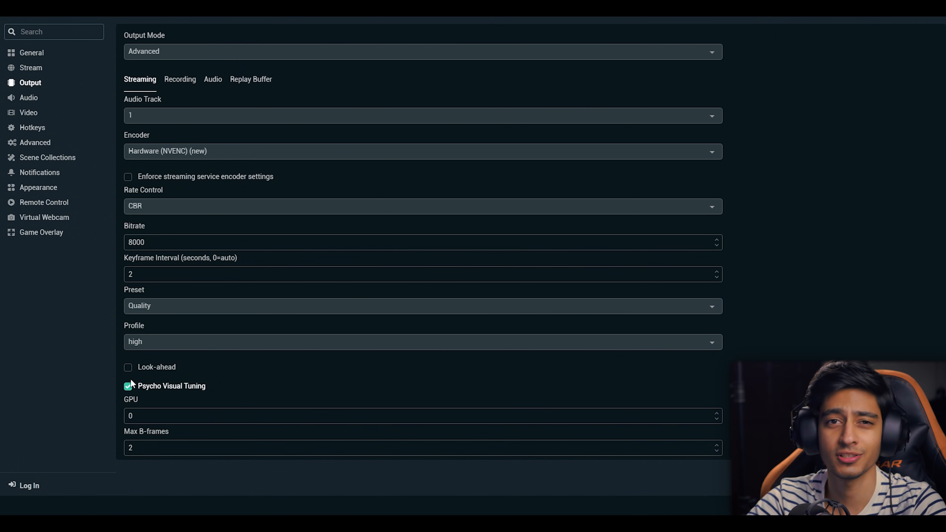
{"action": "left_click", "coordinate": [128, 387]}
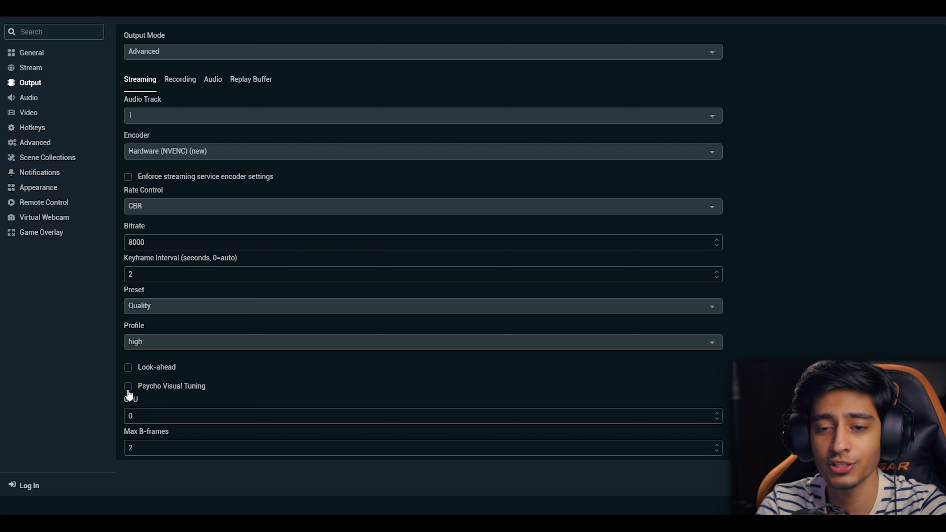